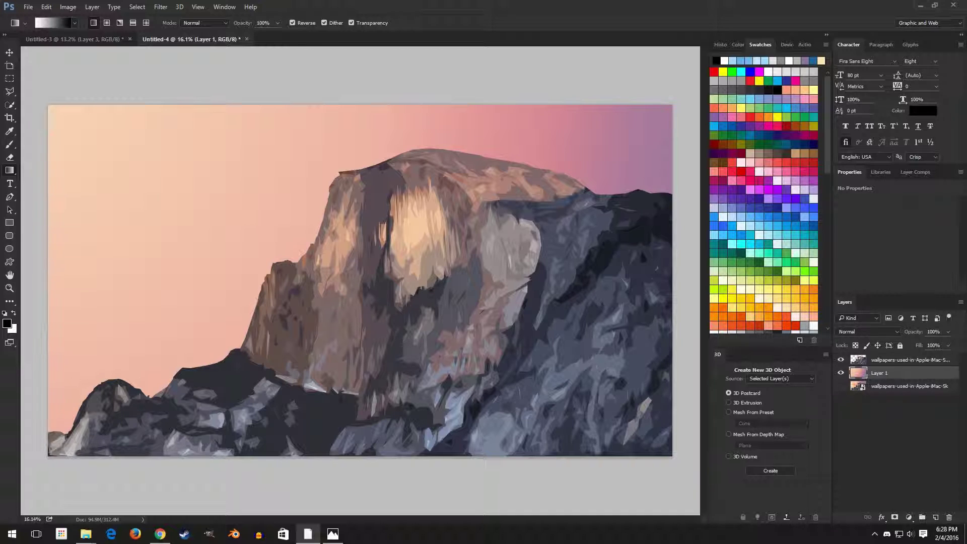
View the finished example wallpapers Untitled-3.jpg and Mountains 1st Revision.jpg in Photos, and close both windows.
click(333, 534)
drag(514, 51, 591, 50)
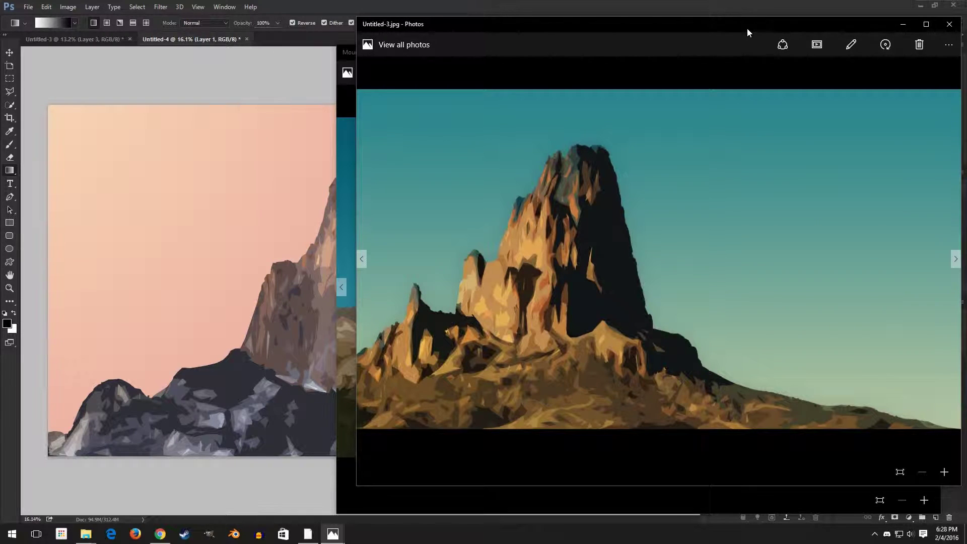
drag(747, 32, 676, 29)
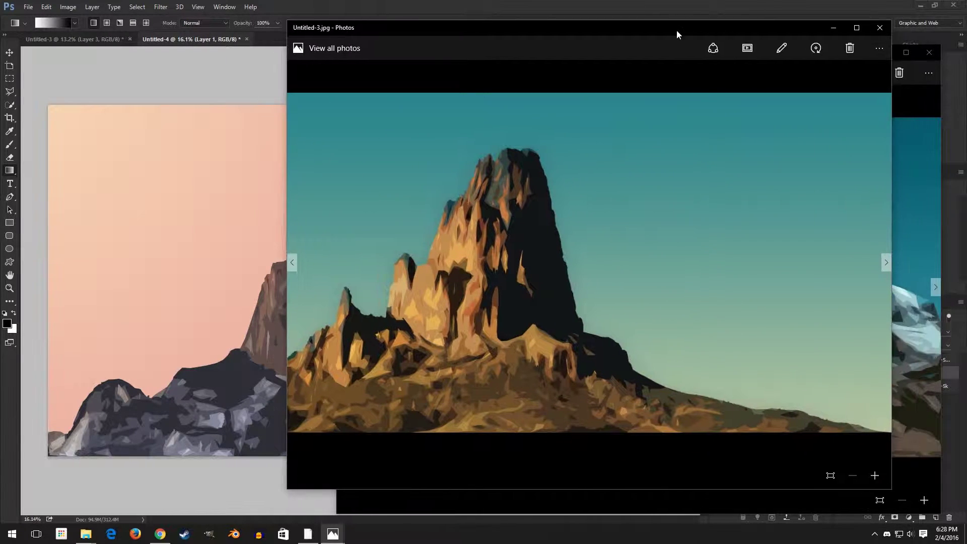
click(875, 33)
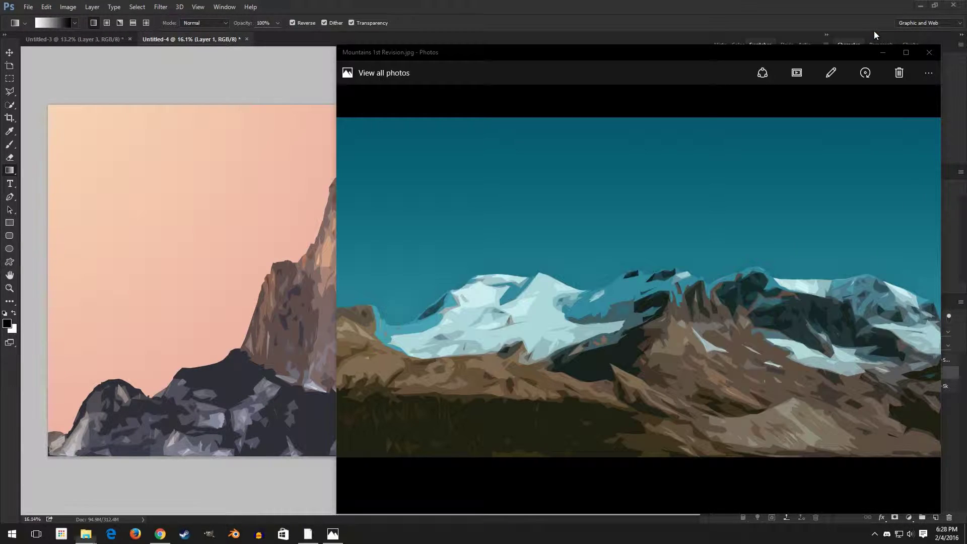
click(921, 53)
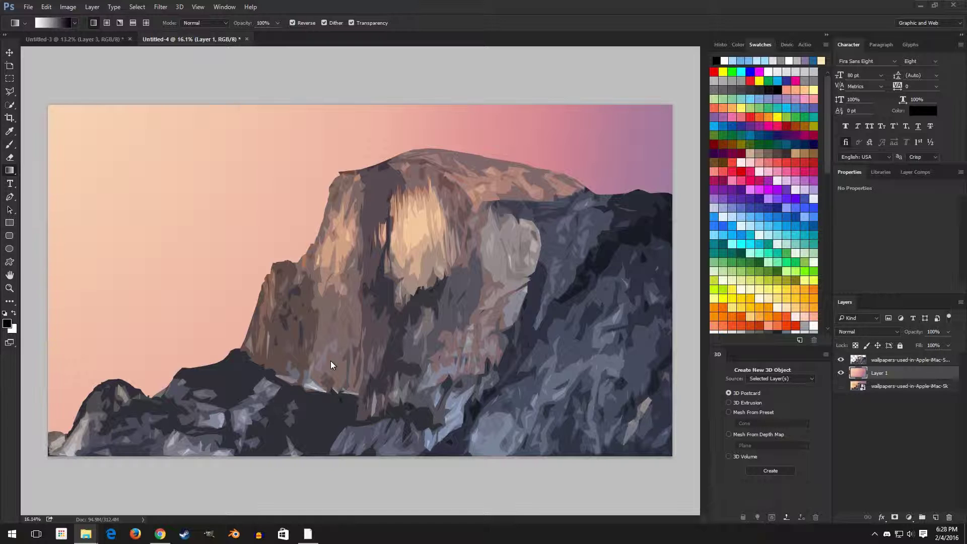
Switch to Chrome, open the full-size snowy alp mountains image from the search results and try to save it.
click(163, 534)
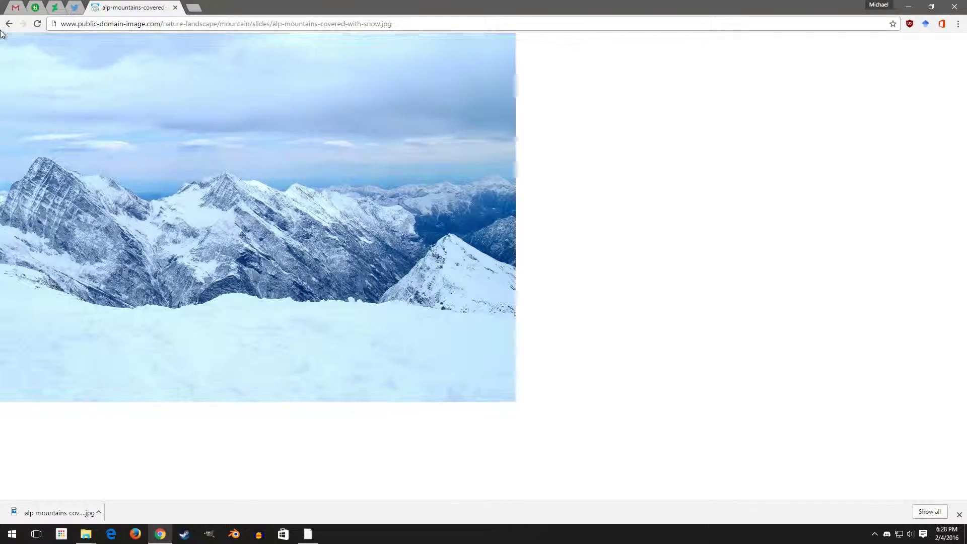
click(7, 25)
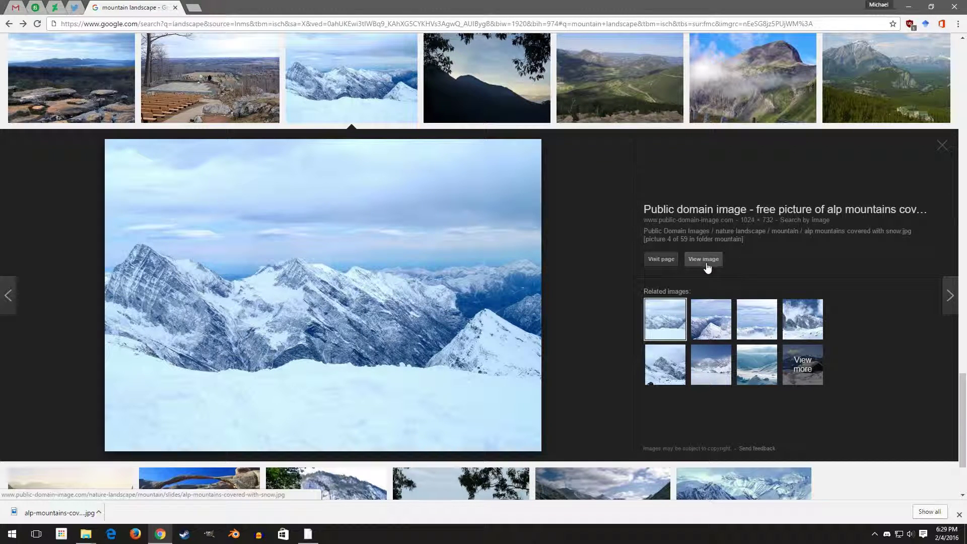
click(675, 264)
right_click(445, 235)
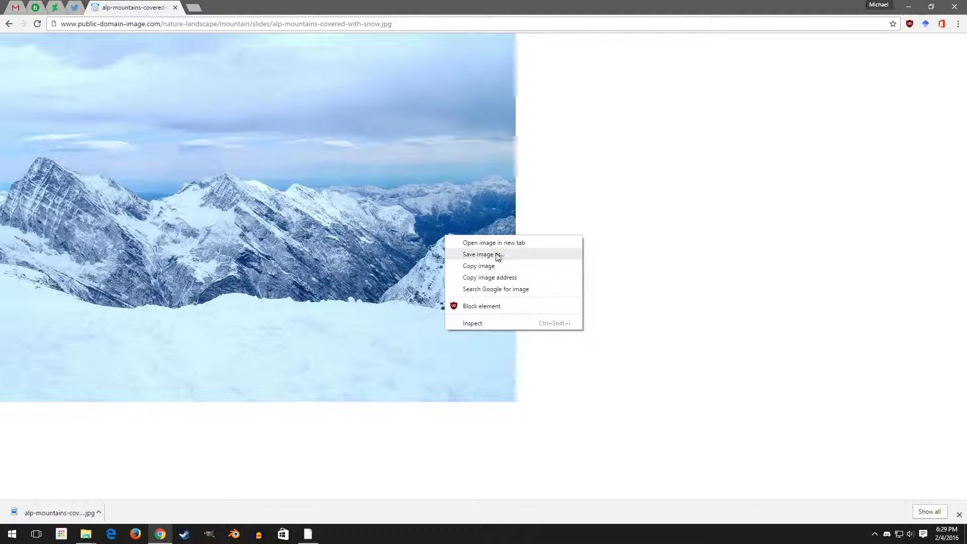
click(498, 255)
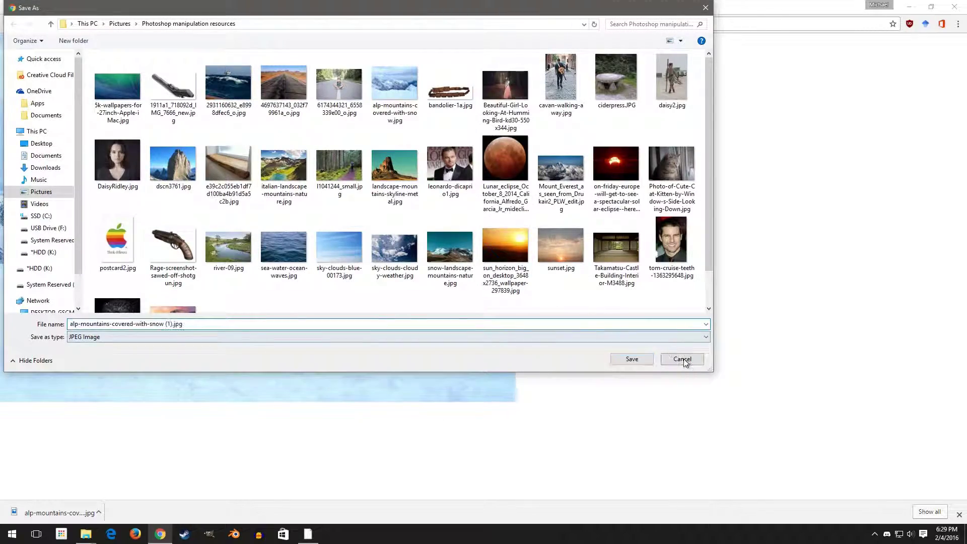
click(681, 359)
click(906, 8)
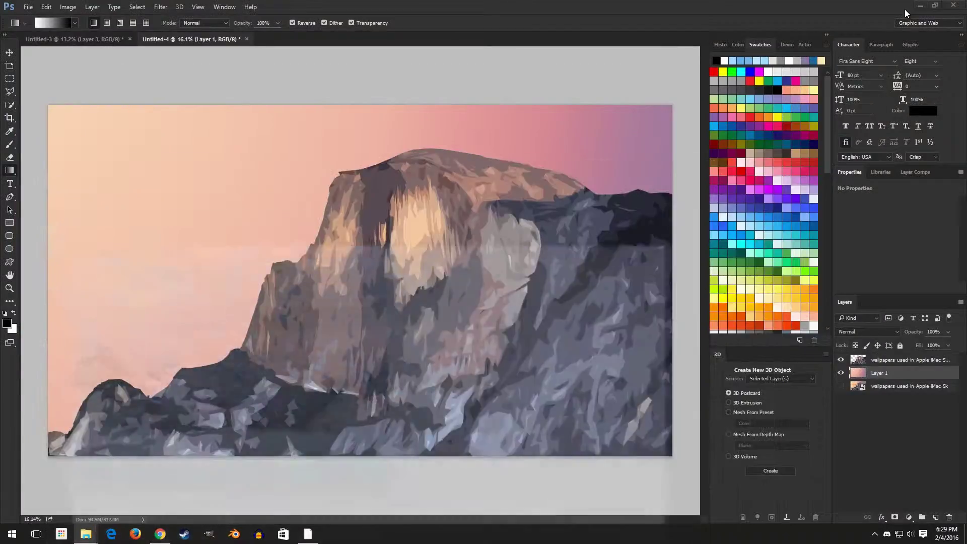
Create a new 8k Wallpaper document, 7680 by 4320 pixels at 600 pixels/inch with a white background.
click(28, 7)
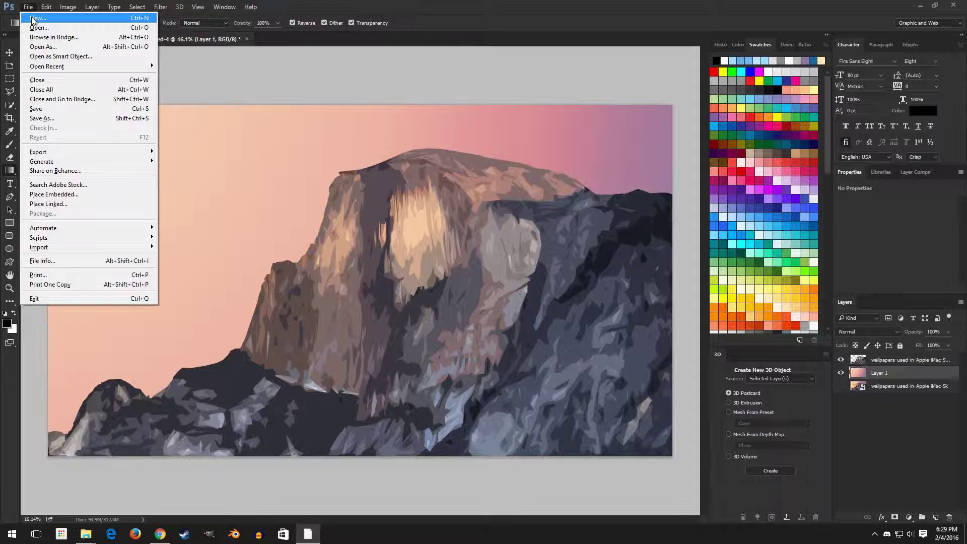
click(33, 19)
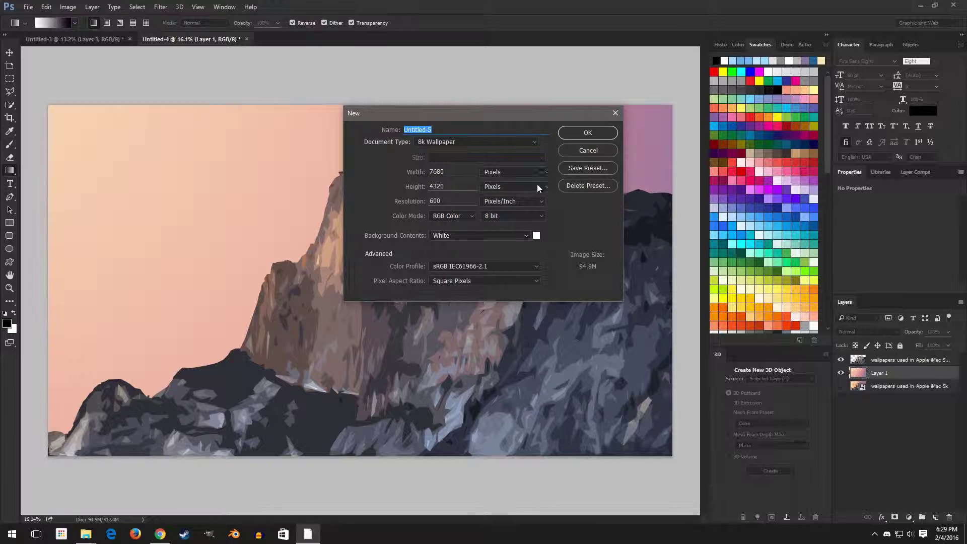
click(588, 132)
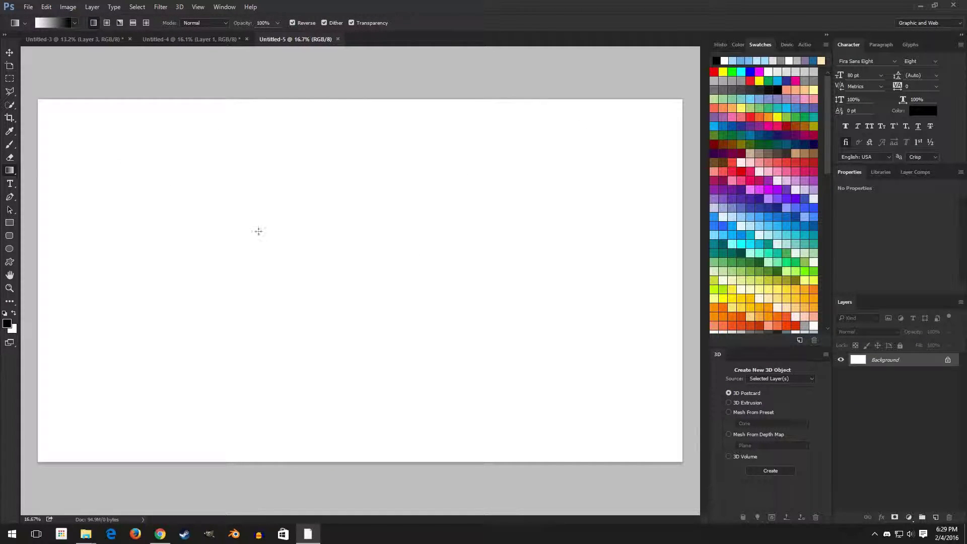
Unlock the Background layer and add a new empty layer above it.
click(956, 360)
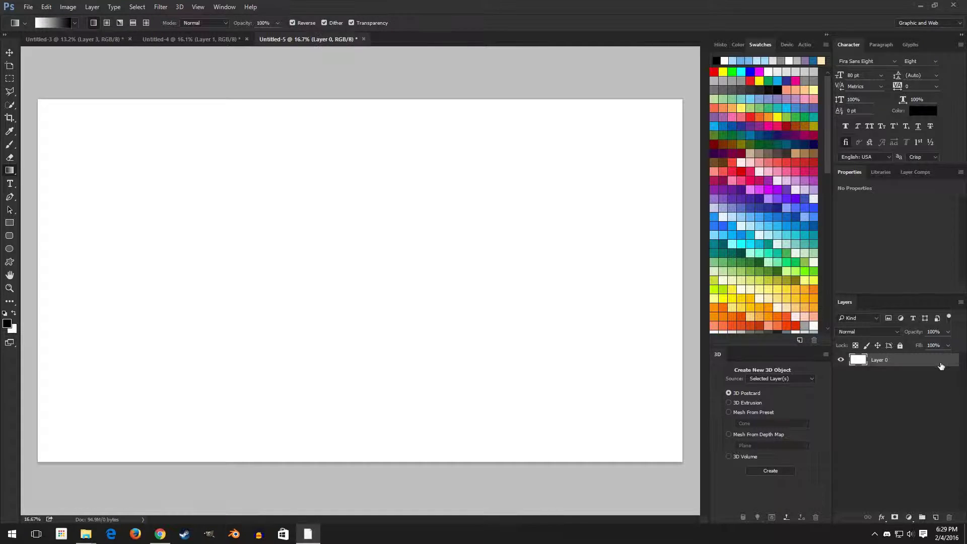
right_click(923, 364)
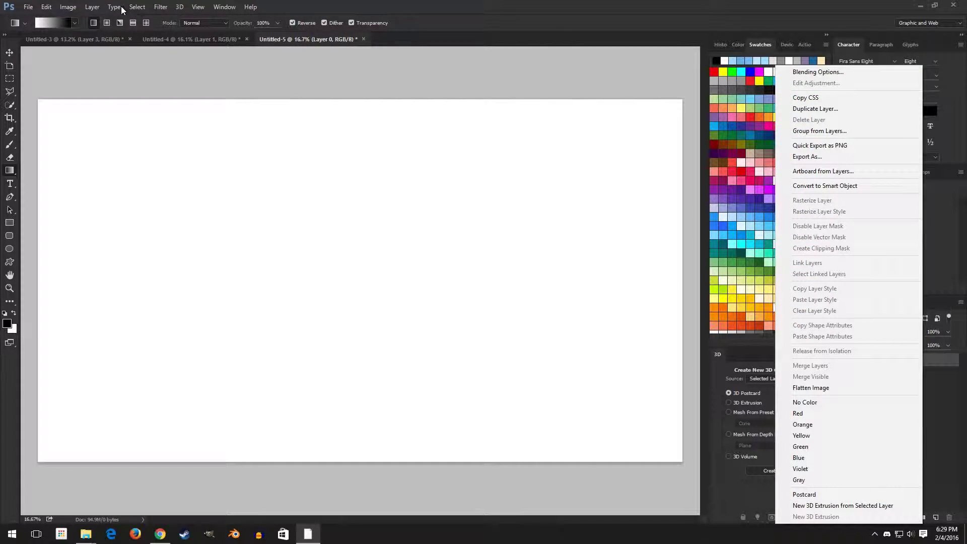
click(95, 7)
click(96, 7)
mouse_move(166, 18)
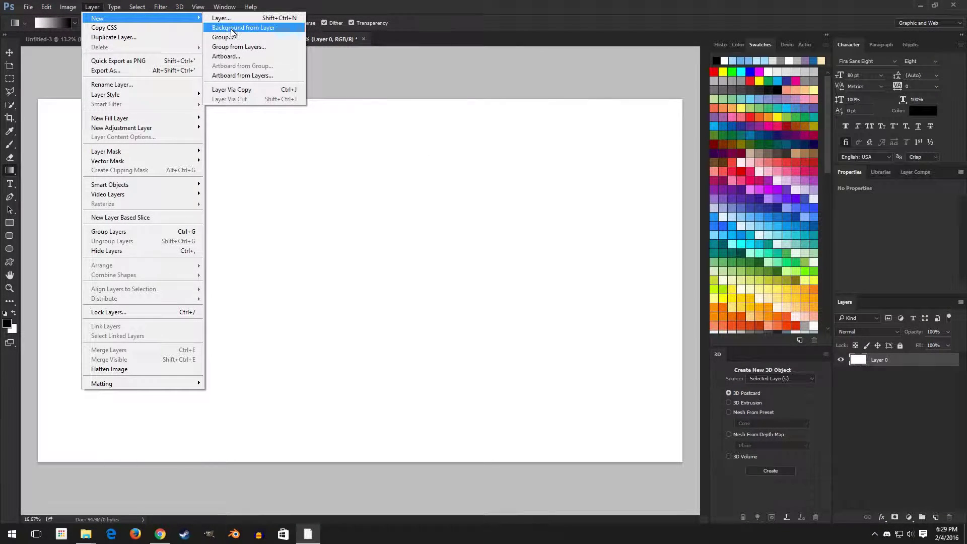
click(222, 18)
click(566, 169)
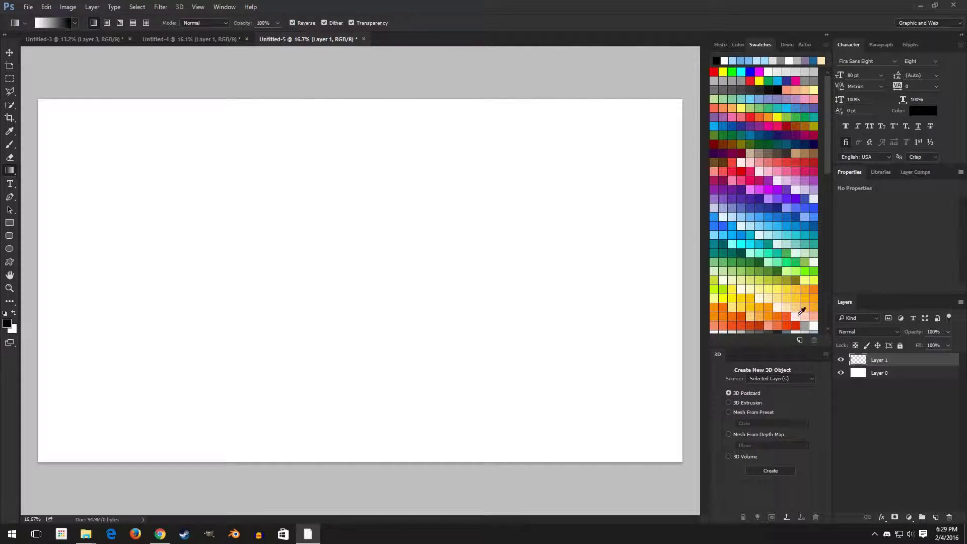
Delete the white Layer 0 so only the empty transparent layer is left.
click(893, 375)
right_click(894, 377)
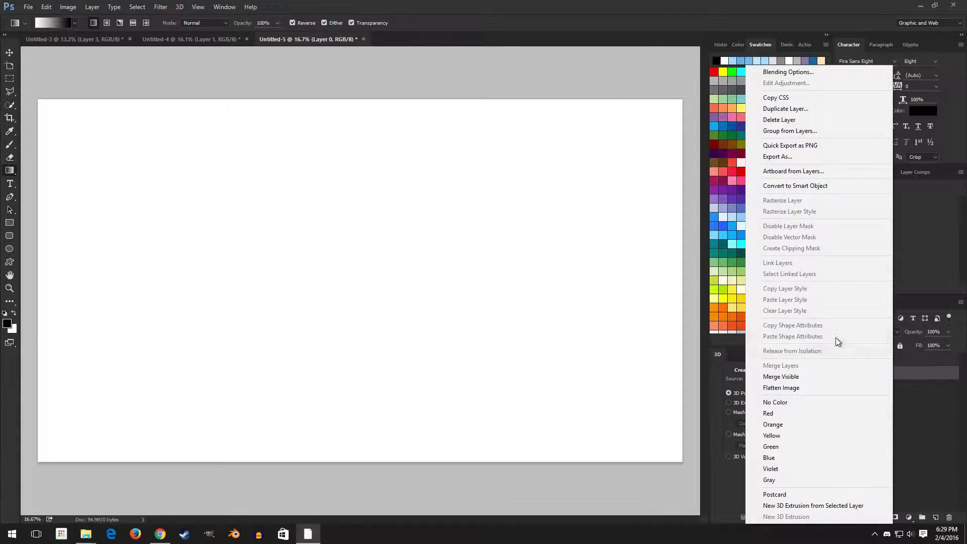
click(917, 389)
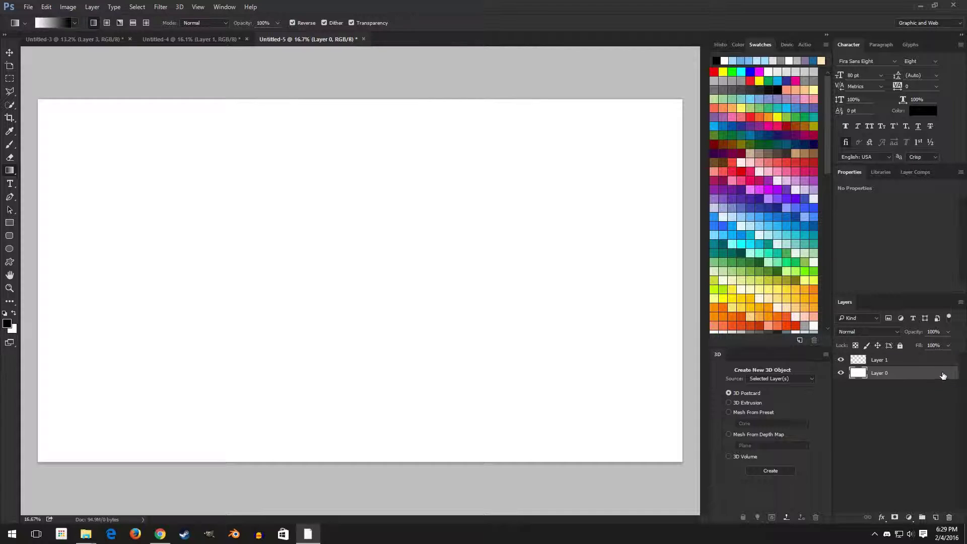
right_click(887, 377)
click(781, 120)
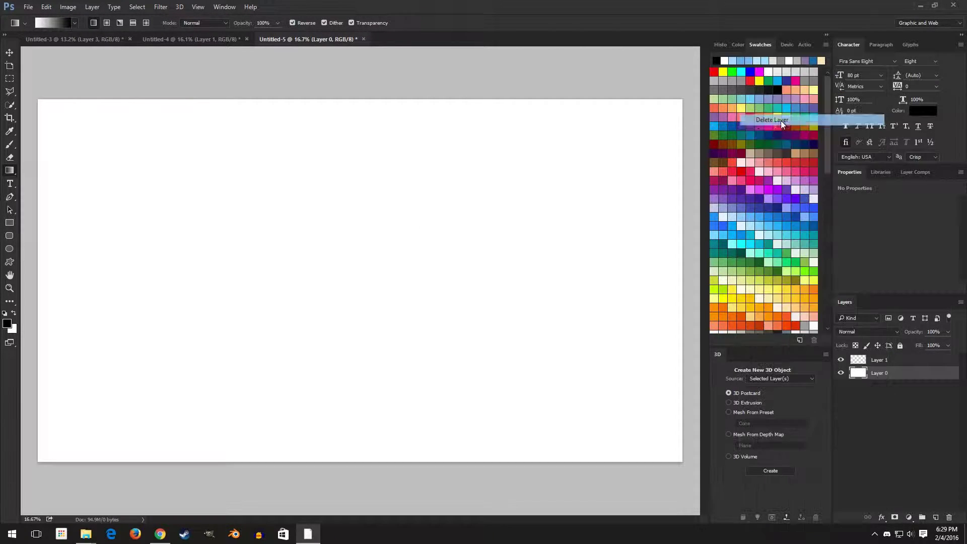
click(461, 197)
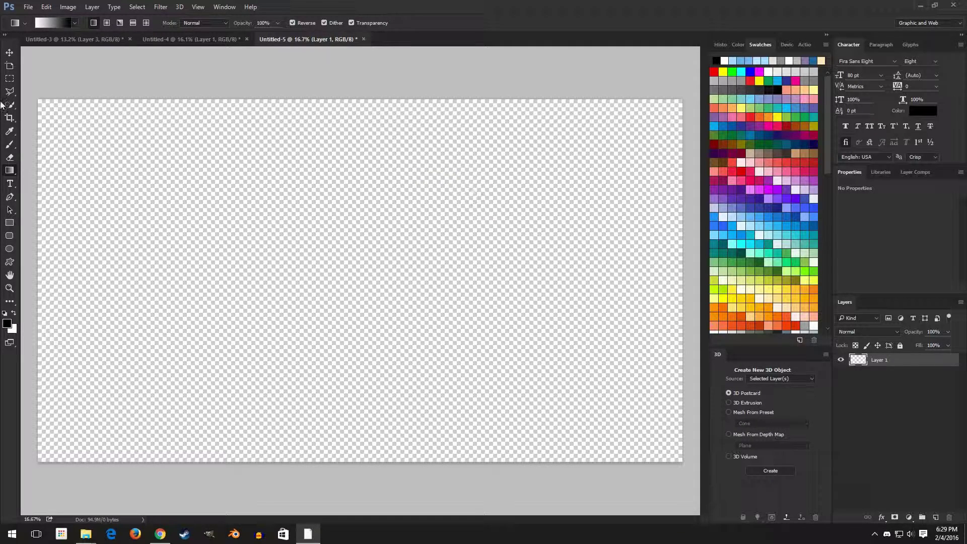
Place alp-mountains-covered-with-snow.jpg as an embedded image and scale it up until it fills the canvas.
click(28, 7)
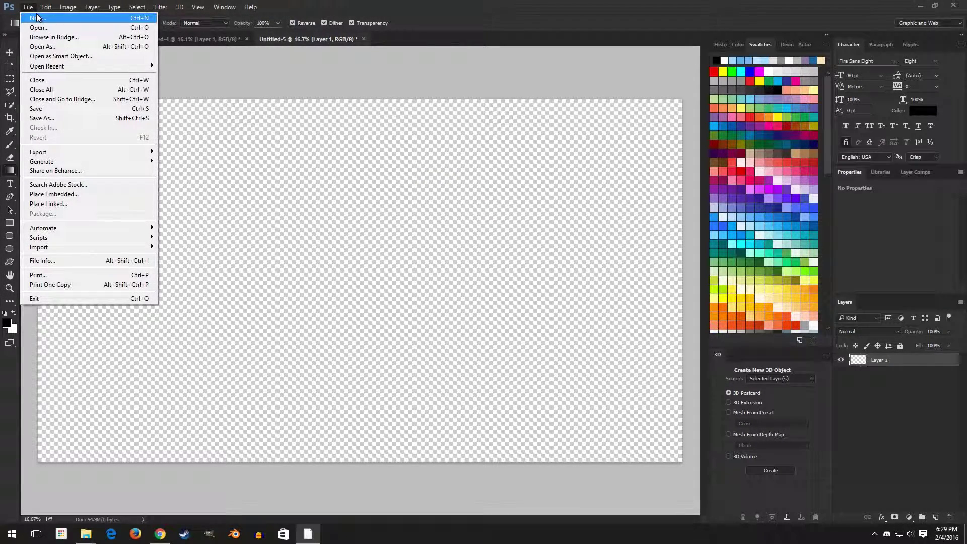
click(96, 195)
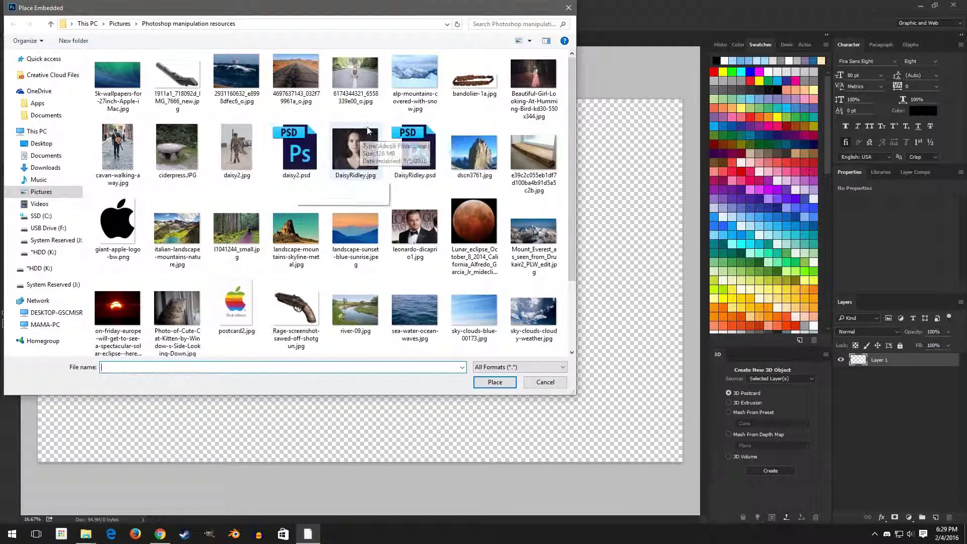
click(415, 81)
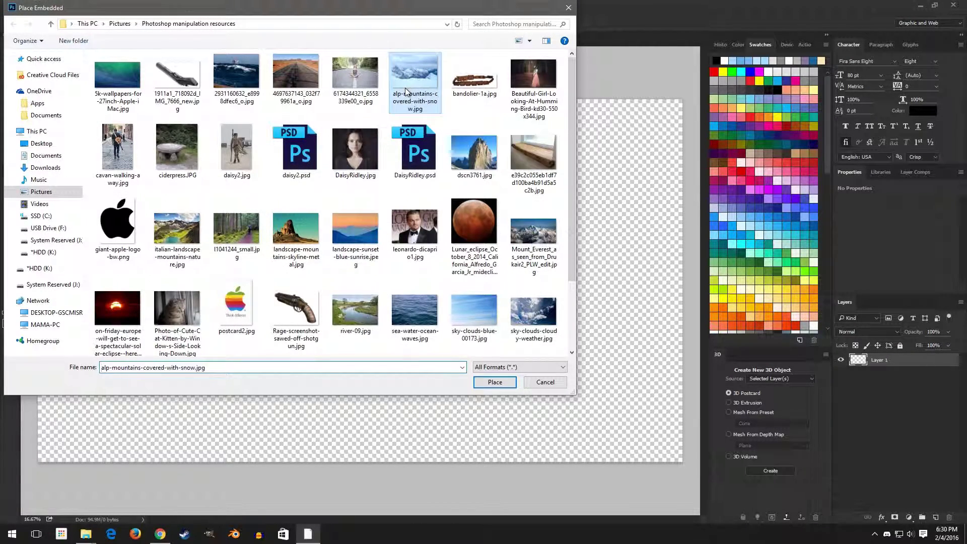
click(495, 382)
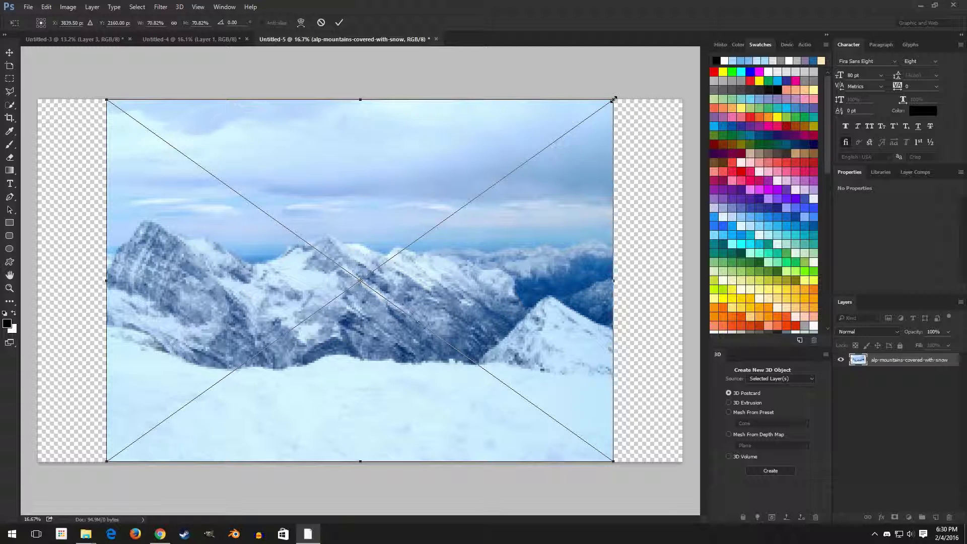
drag(615, 99, 694, 62)
key(g)
key(Return)
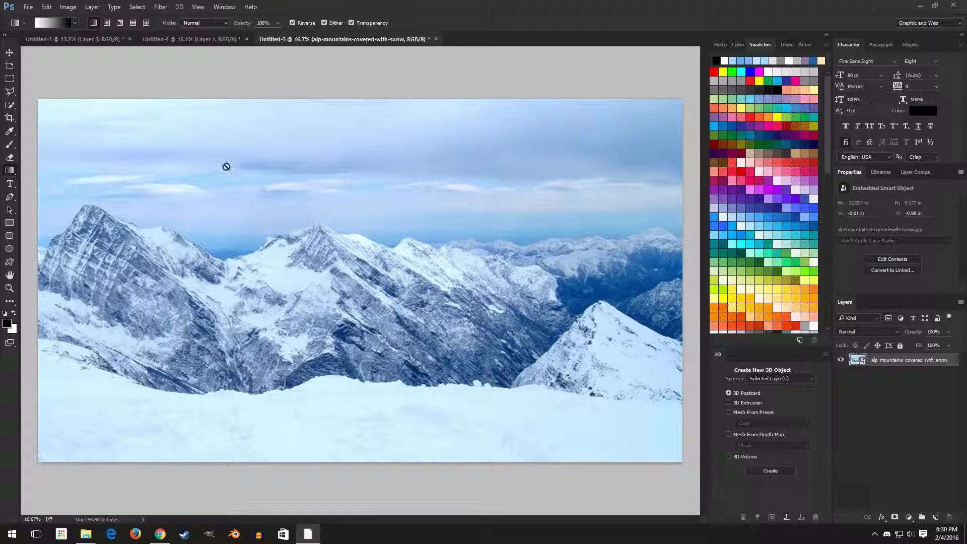
Move the placed mountain image slightly down within the canvas.
click(9, 53)
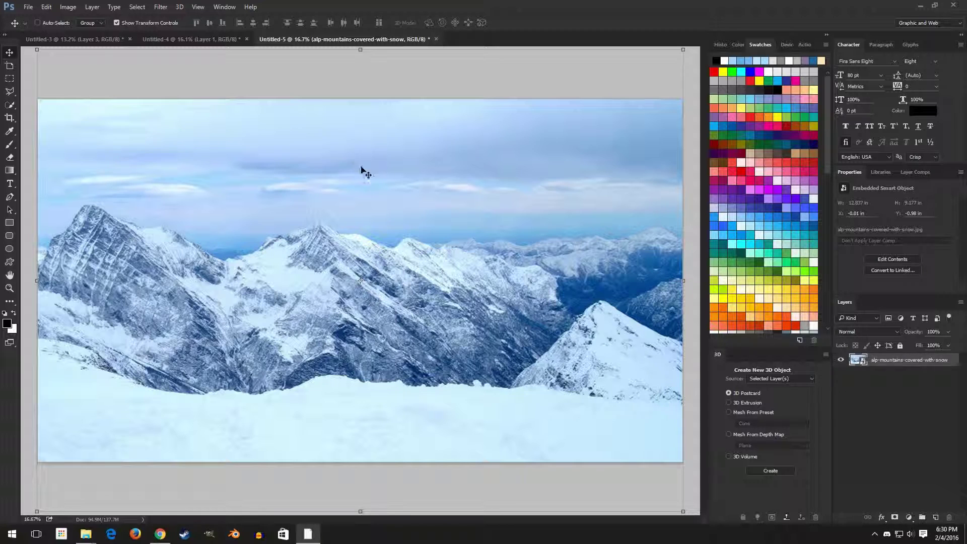
key(ctrl+h)
drag(390, 232, 390, 245)
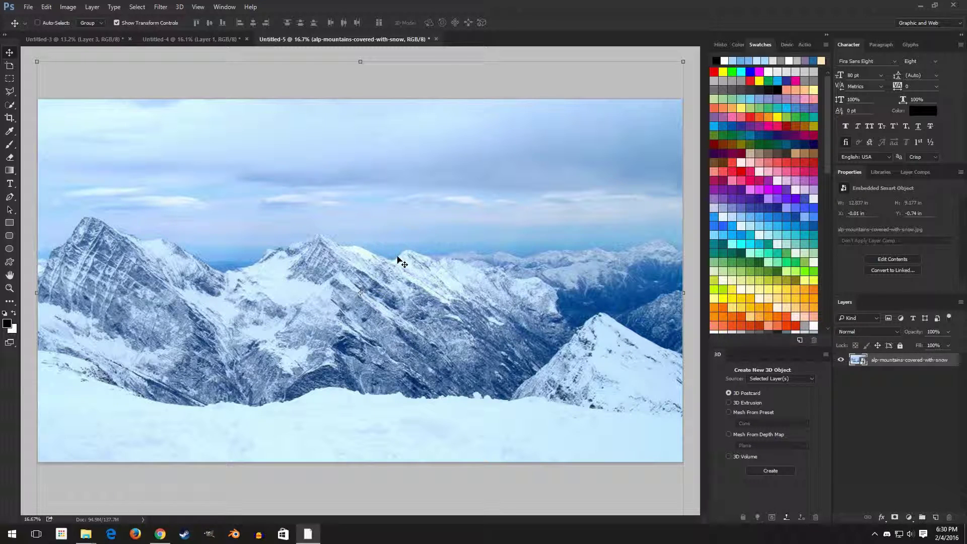
Duplicate the alp-mountains-covered-with-snow layer and hide the original.
right_click(886, 361)
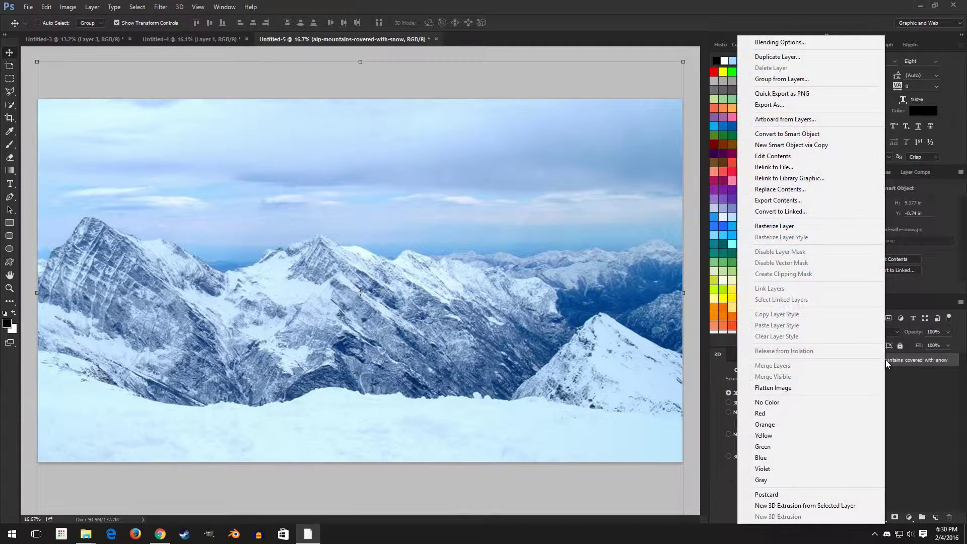
click(777, 56)
click(574, 169)
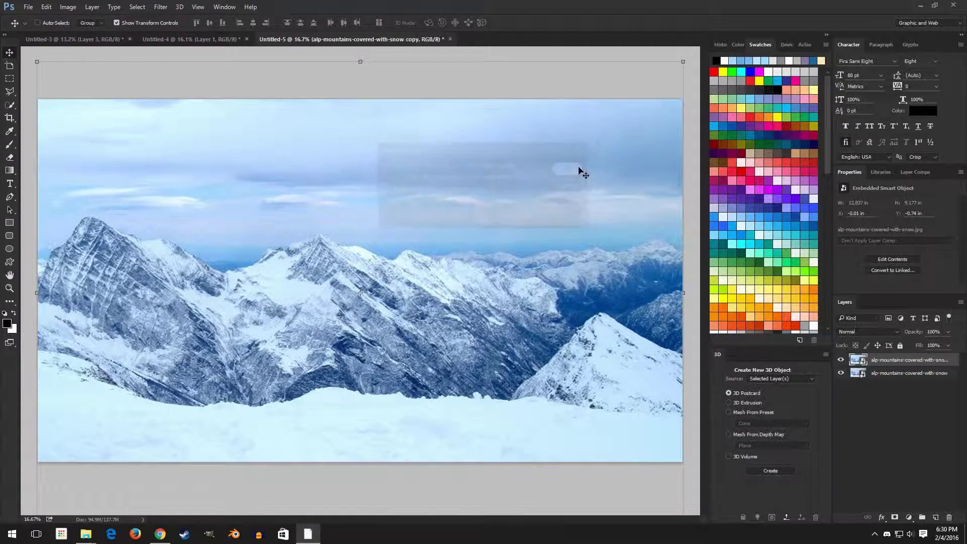
click(841, 372)
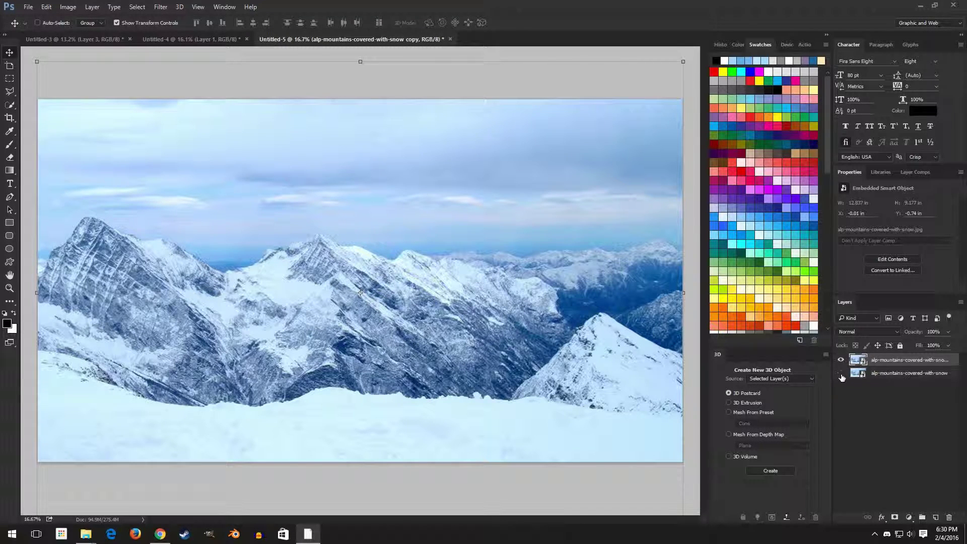
Rasterize the duplicated mountain layer and select the entire canvas.
click(876, 377)
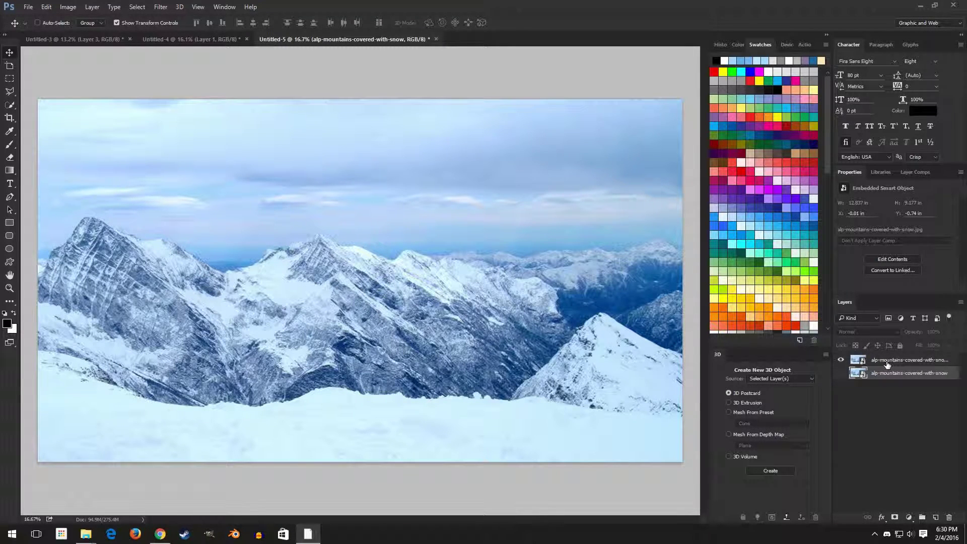
click(887, 363)
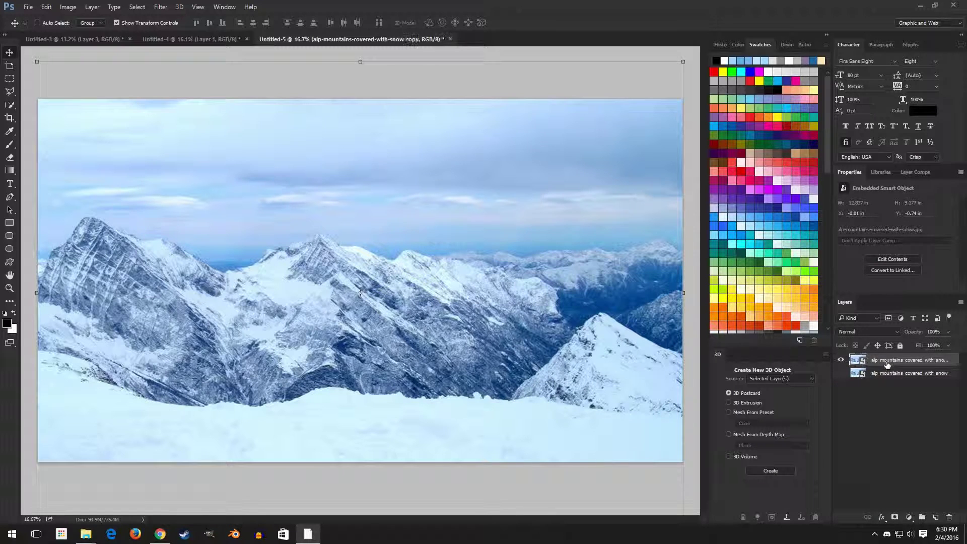
right_click(887, 362)
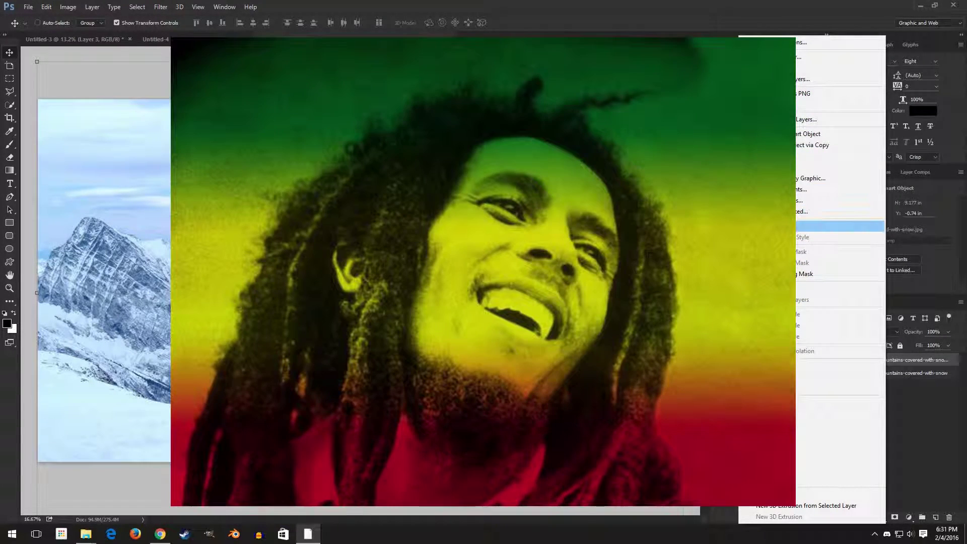
click(788, 225)
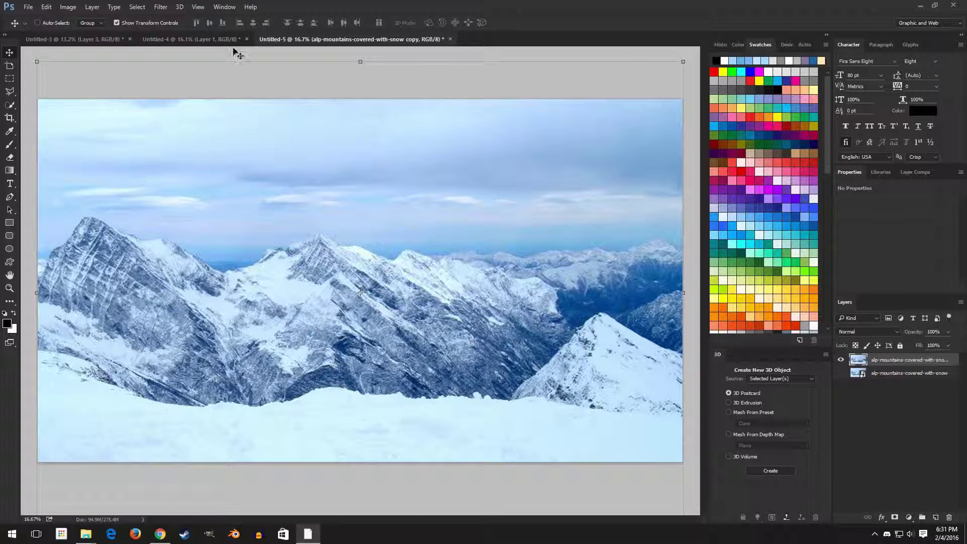
click(137, 6)
click(141, 17)
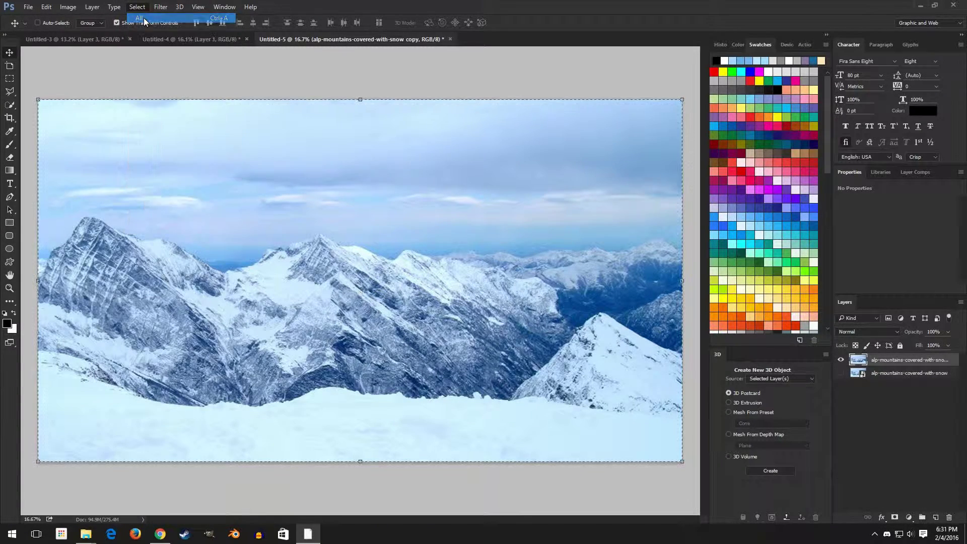
Crop the image to the full-canvas selection and deselect.
click(68, 7)
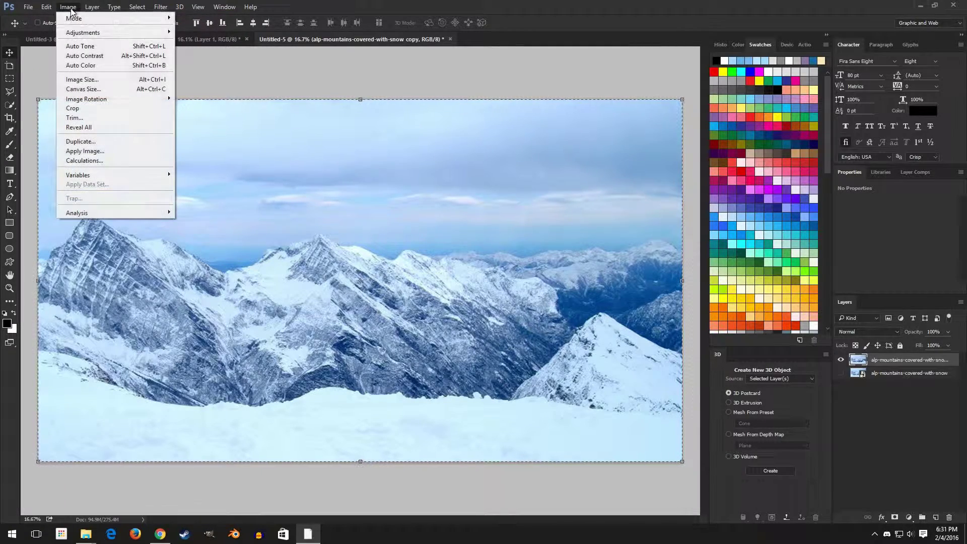
click(81, 109)
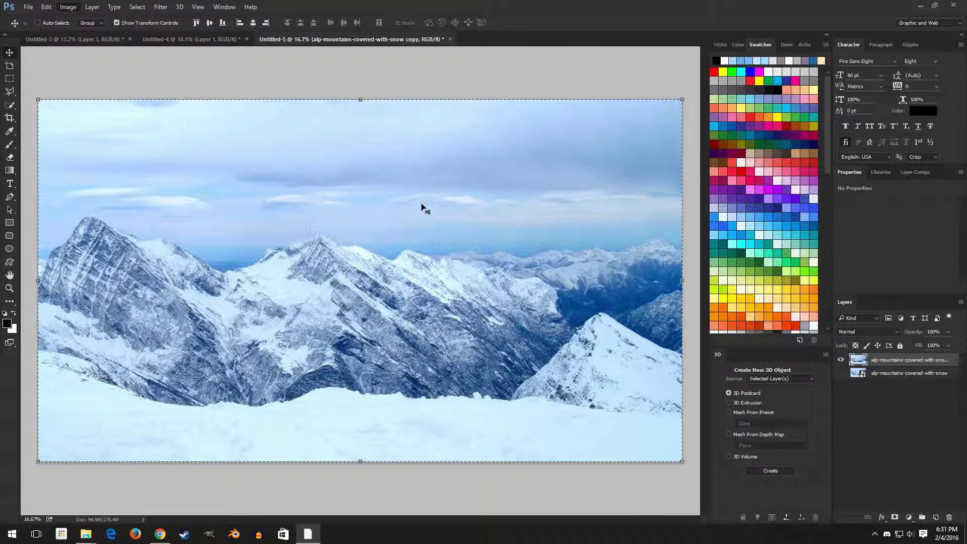
click(137, 7)
click(149, 28)
On the alp-mountains-covered-with-snow copy layer, begin a Polygonal Lasso outline from the photo's left edge over the skyline of the leftmost peak.
click(886, 376)
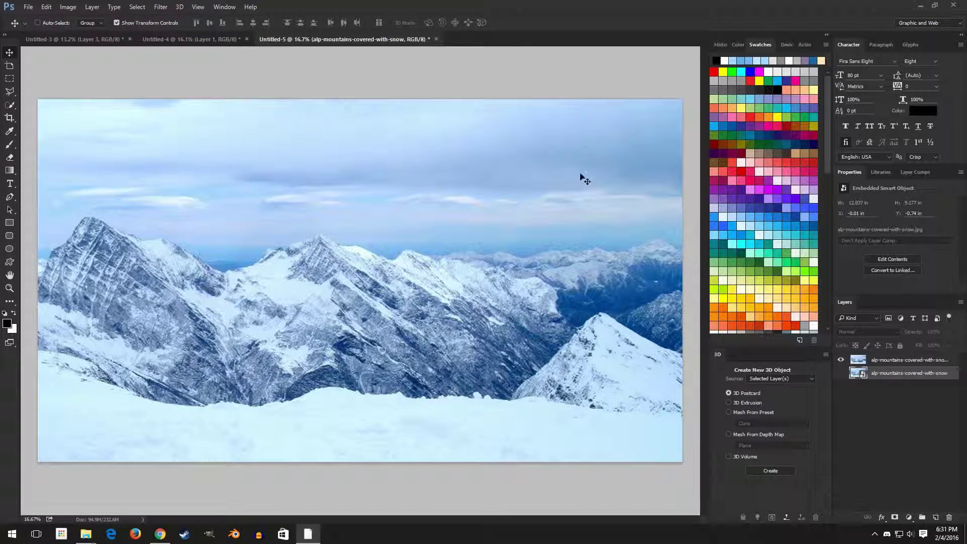
click(902, 360)
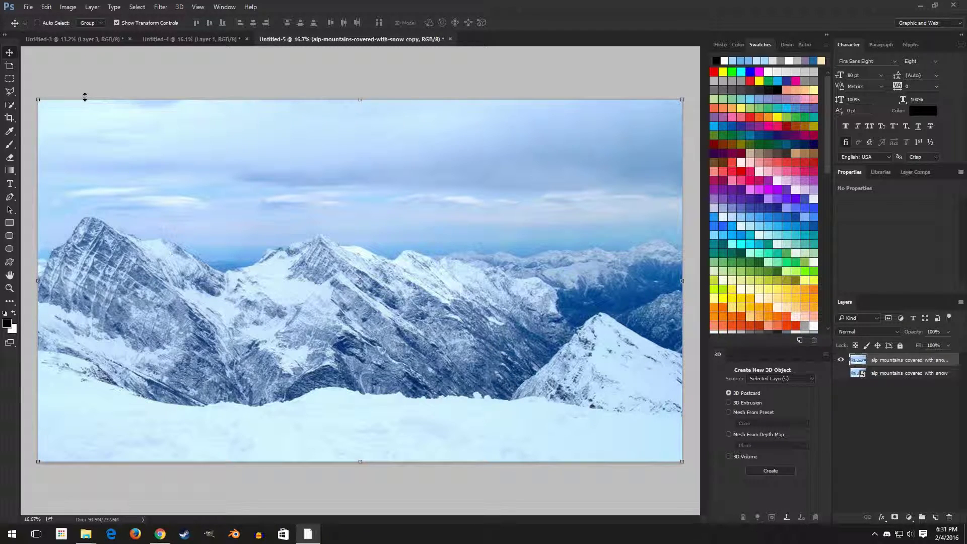
click(9, 93)
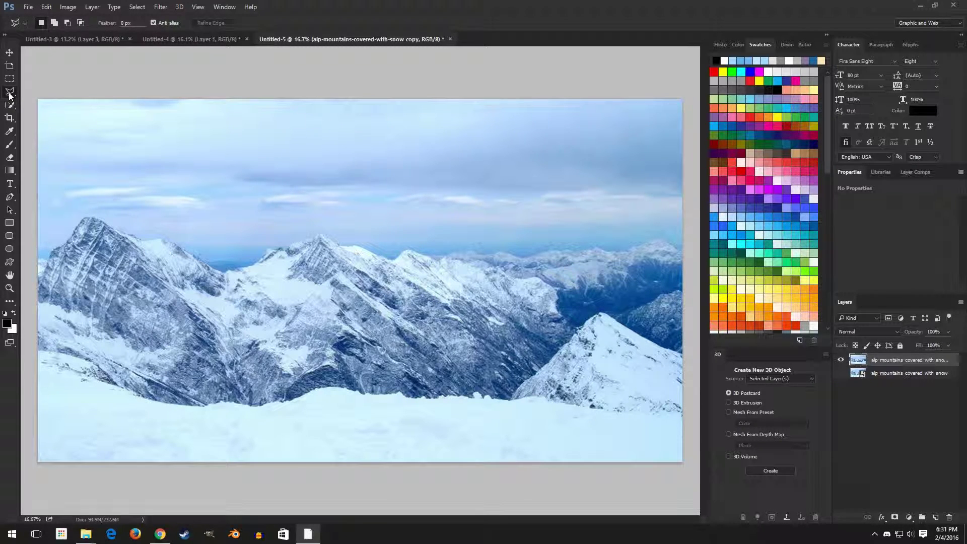
right_click(9, 93)
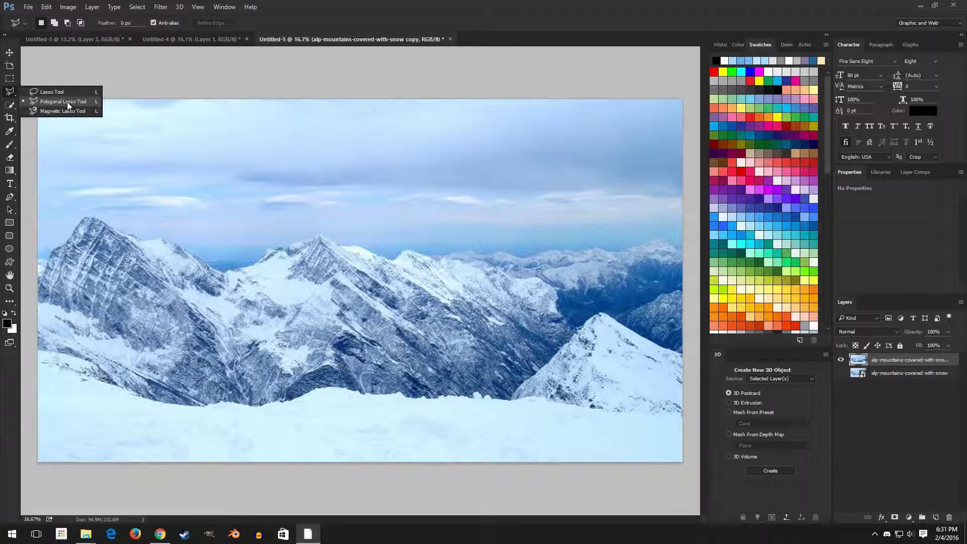
click(51, 102)
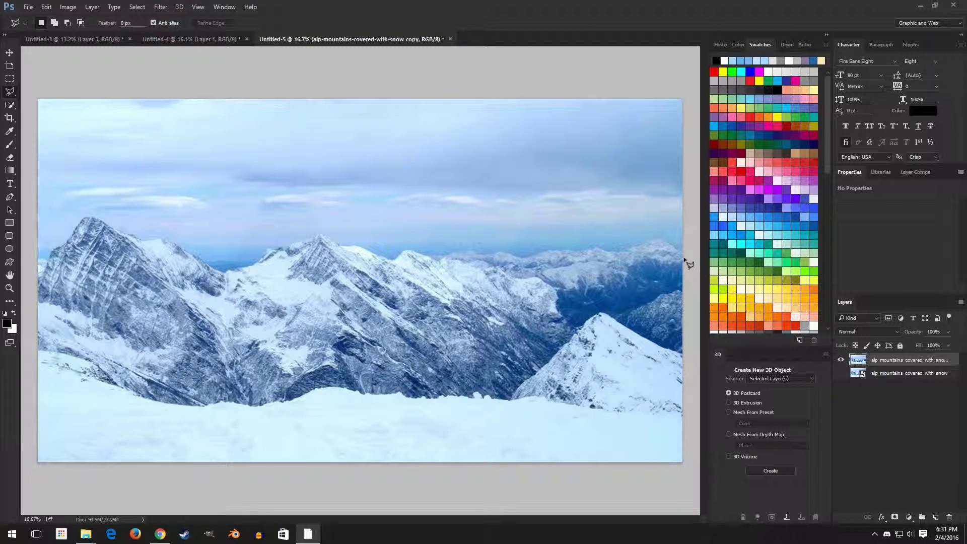
scroll(29, 232, up, 3)
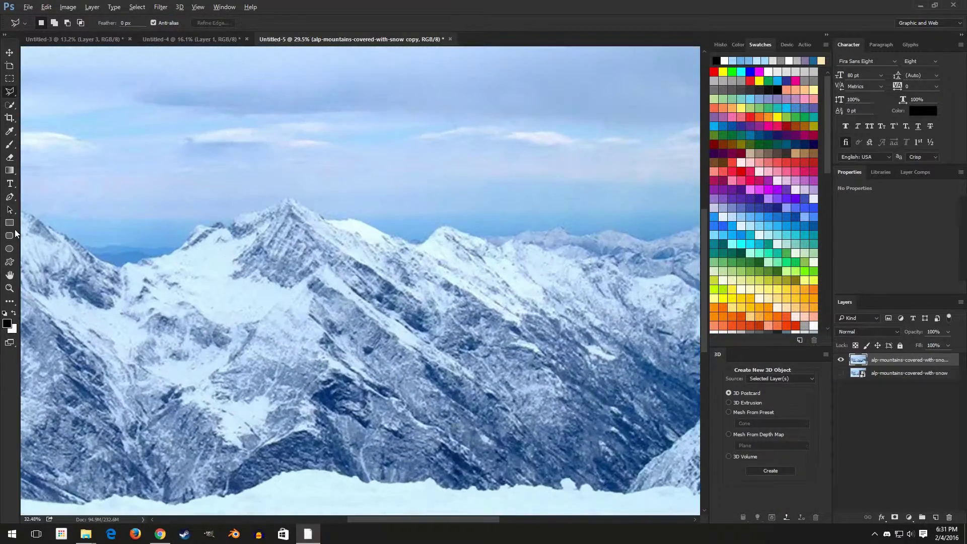
drag(413, 519, 320, 519)
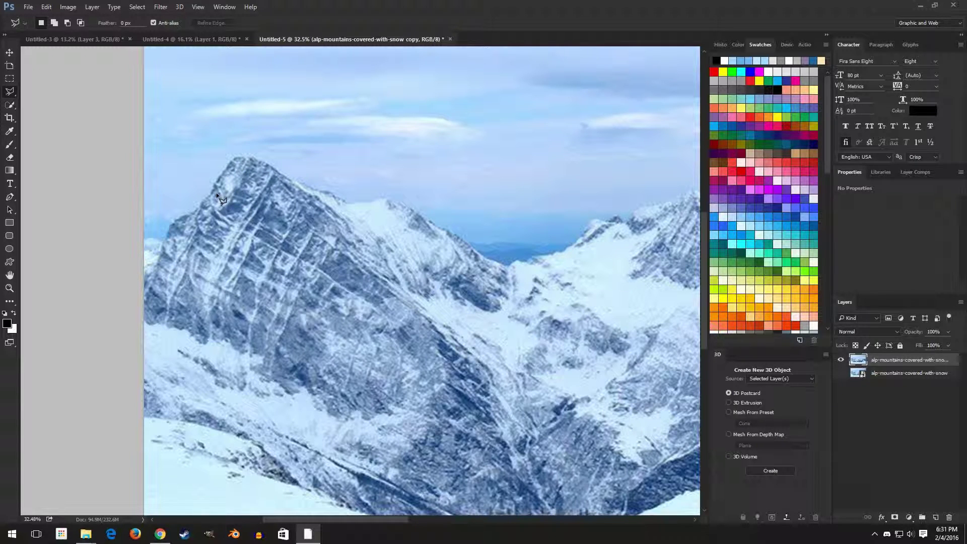
scroll(146, 252, up, 3)
click(141, 248)
click(158, 242)
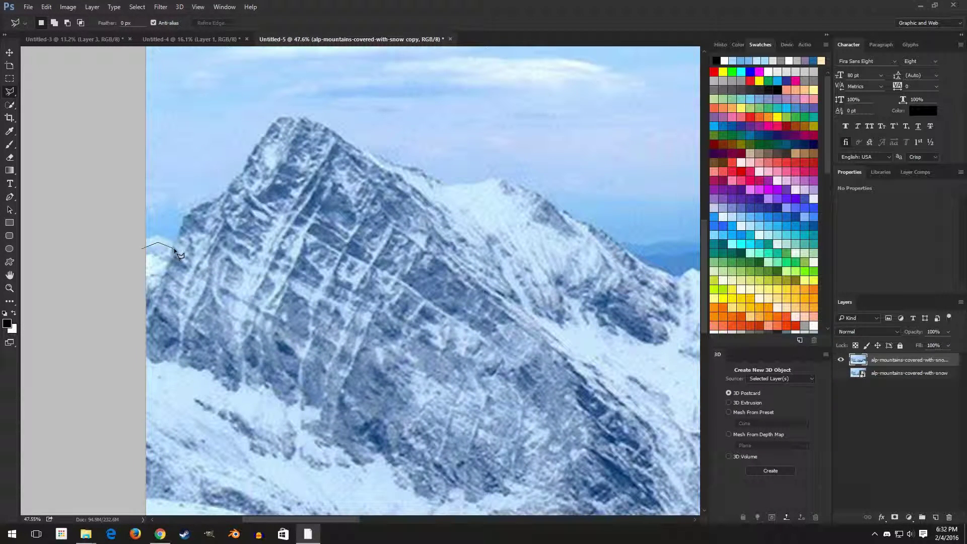
click(176, 251)
click(190, 220)
click(226, 200)
click(256, 165)
click(281, 125)
click(324, 134)
click(354, 153)
click(397, 171)
click(417, 172)
click(441, 190)
click(498, 185)
click(570, 222)
Continue the lasso outline down through the saddle beside the leftmost peak and up to the summit of the central peak.
mouse_move(741, 287)
click(382, 231)
click(402, 242)
click(442, 274)
click(479, 283)
click(533, 267)
click(594, 235)
click(615, 215)
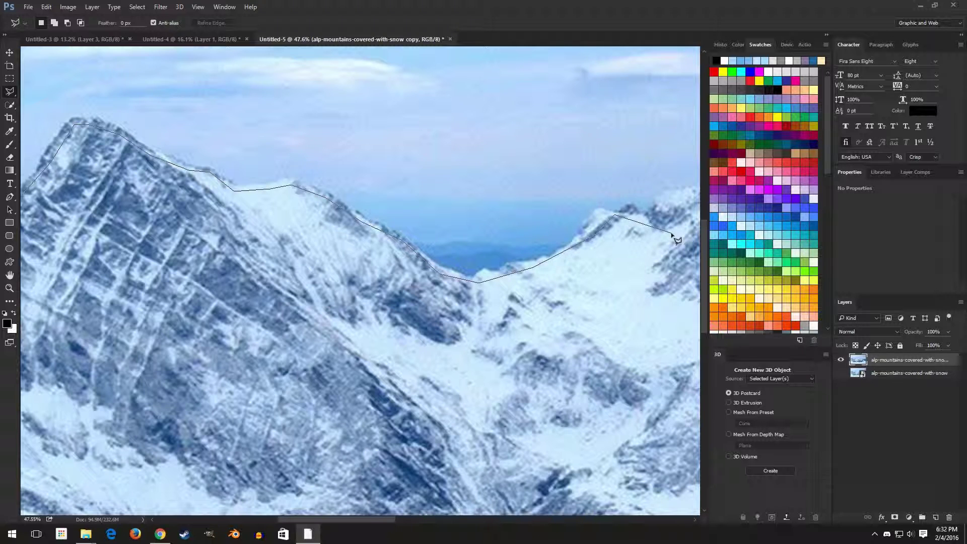
scroll(672, 234, right, 2)
click(511, 208)
click(524, 222)
click(540, 210)
click(546, 194)
click(597, 188)
click(621, 172)
Trace the lasso outline from the central peak down its ridge and over the smaller neighbouring peak.
scroll(620, 172, right, 4)
click(435, 210)
click(484, 206)
click(551, 235)
click(595, 251)
click(632, 216)
scroll(632, 218, right, 5)
click(495, 253)
click(515, 238)
Trace the lasso outline along the distant mountain ridge to just beyond the photo's right edge.
click(414, 239)
click(445, 231)
click(480, 225)
click(562, 241)
click(632, 220)
scroll(633, 220, right, 5)
click(454, 220)
click(489, 226)
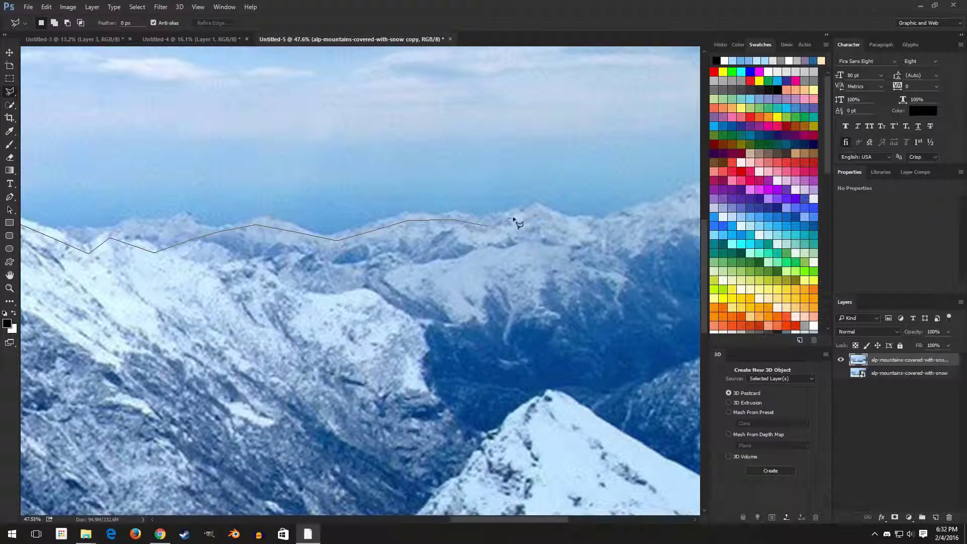
click(537, 212)
click(565, 222)
scroll(582, 234, right, 4)
scroll(635, 217, down, 2)
scroll(669, 173, up, 3)
click(442, 263)
click(469, 249)
click(500, 240)
click(545, 226)
click(588, 252)
click(631, 280)
Run the lasso outline around the sky outside the canvas and close the selection at its starting point on the left side.
scroll(632, 201, up, 8)
click(630, 129)
scroll(1, 173, left, 15)
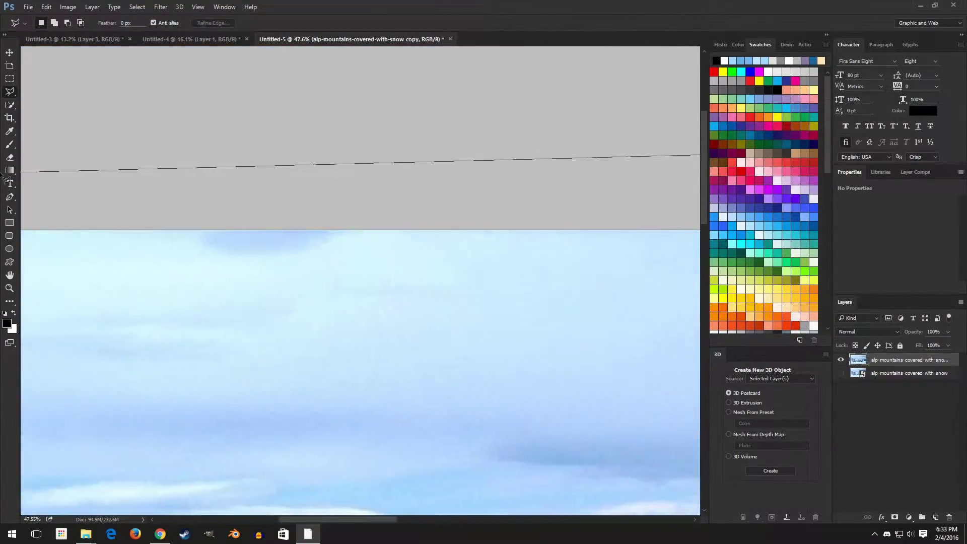
scroll(1, 173, left, 5)
click(118, 173)
scroll(101, 532, down, 10)
scroll(126, 353, up, 3)
click(128, 338)
scroll(167, 305, down, 5)
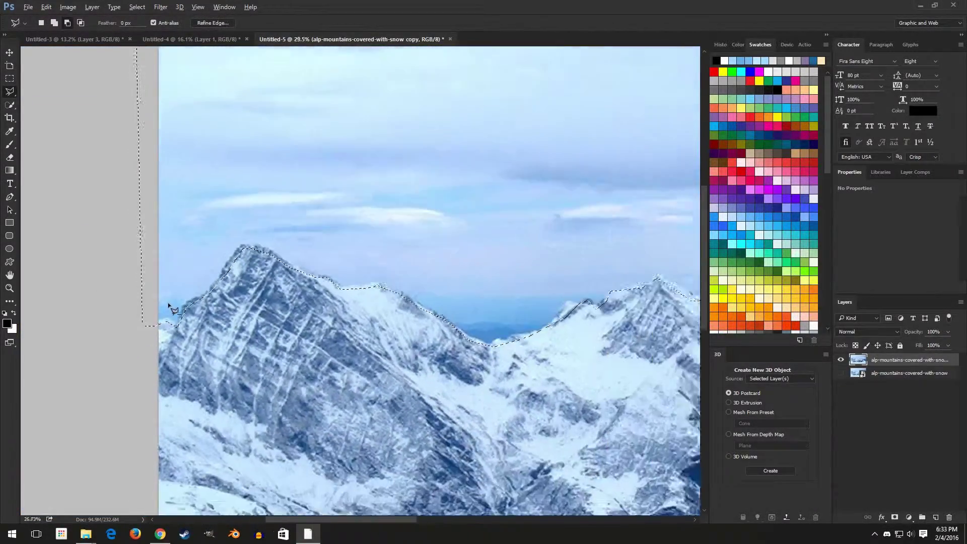
Delete the selected sky from the duplicated mountain layer and deselect.
scroll(169, 305, down, 3)
scroll(305, 290, down, 2)
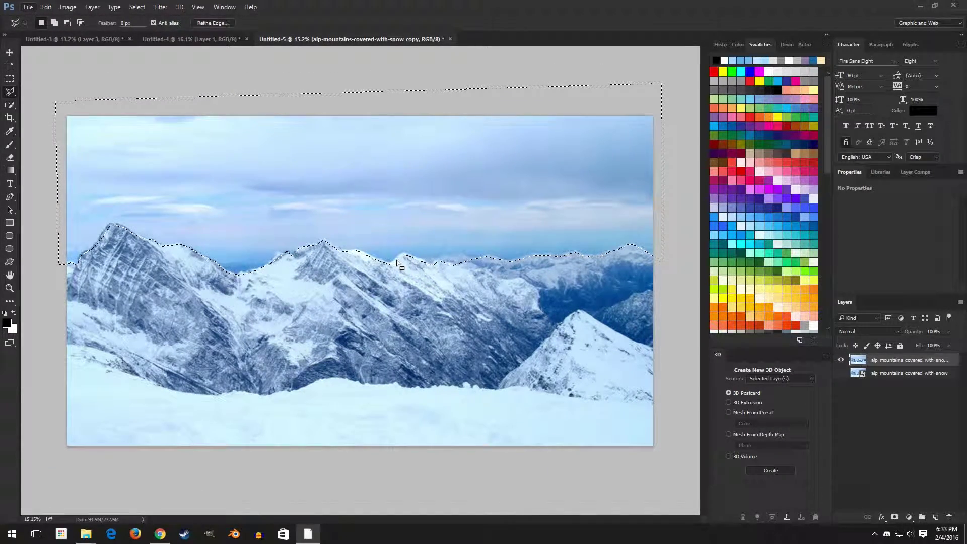
key(Delete)
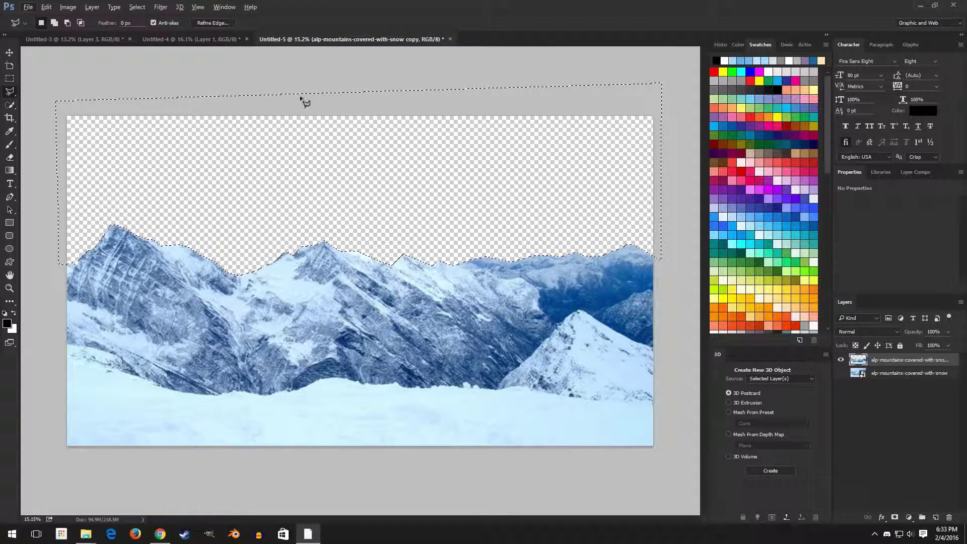
click(137, 7)
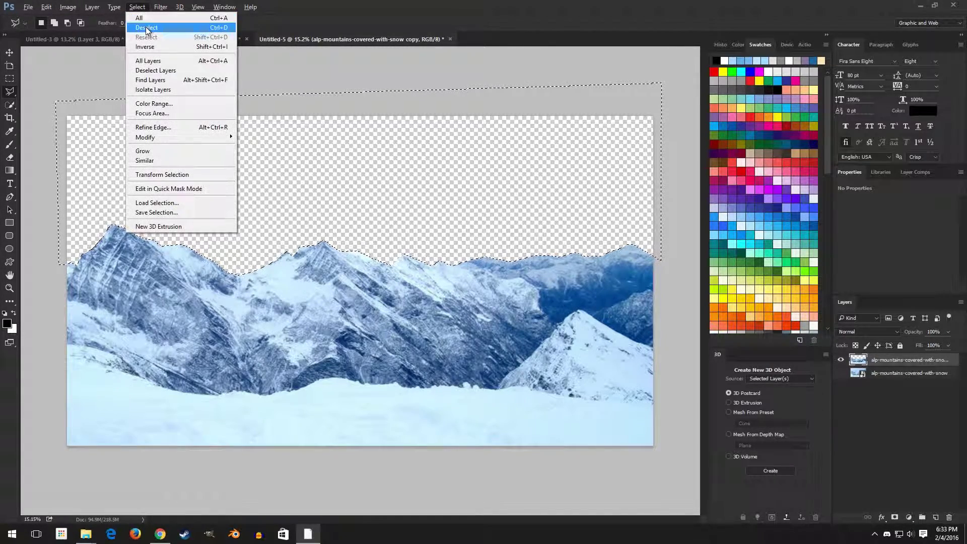
click(147, 28)
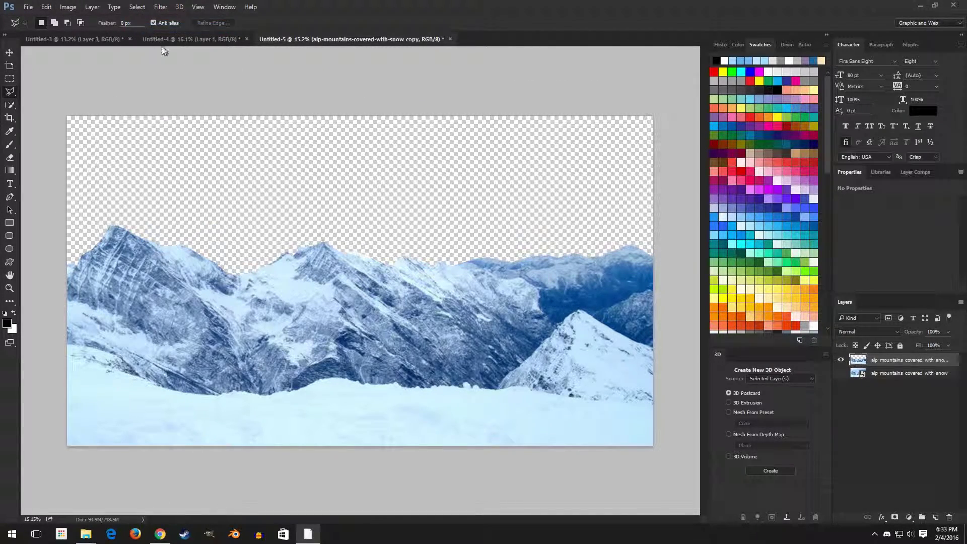
Compare the cut-out mountains with the original photo by switching the visibility of both layers off and on.
click(841, 374)
click(841, 374)
click(841, 374)
click(841, 374)
click(841, 374)
click(841, 374)
click(843, 360)
click(843, 360)
Open the Filter Gallery's Cutout filter for the mountain layer, lower Edge Simplicity to 1, and zoom the preview out to 12.5%.
click(160, 6)
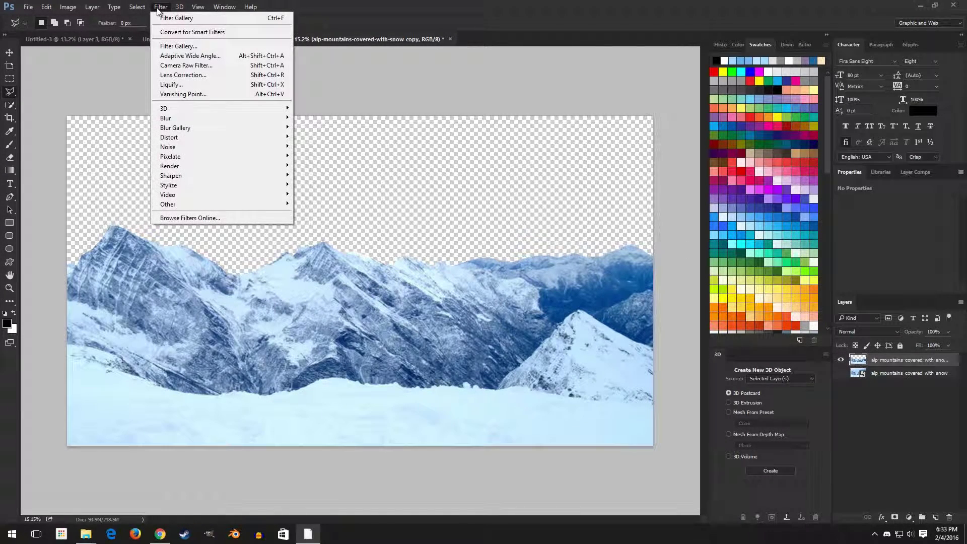
click(195, 48)
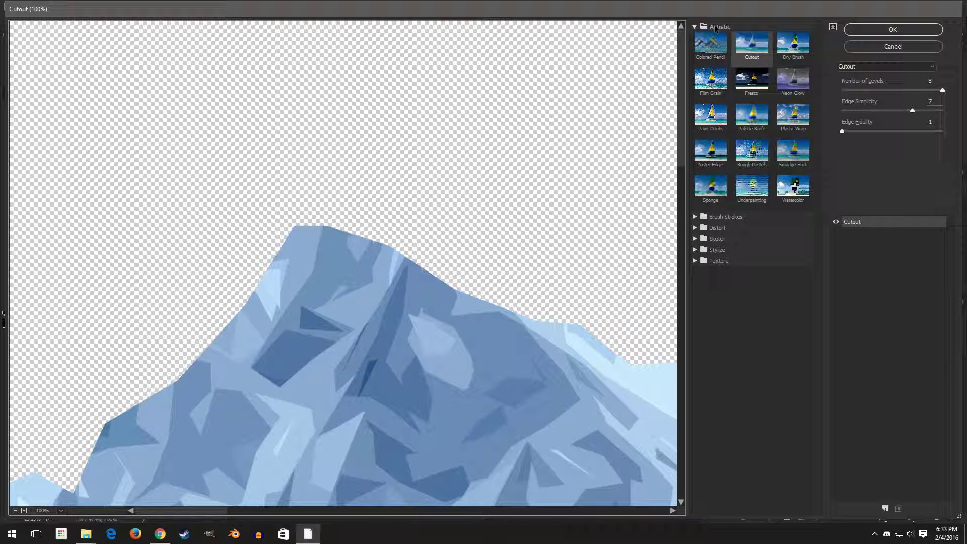
drag(912, 111, 906, 111)
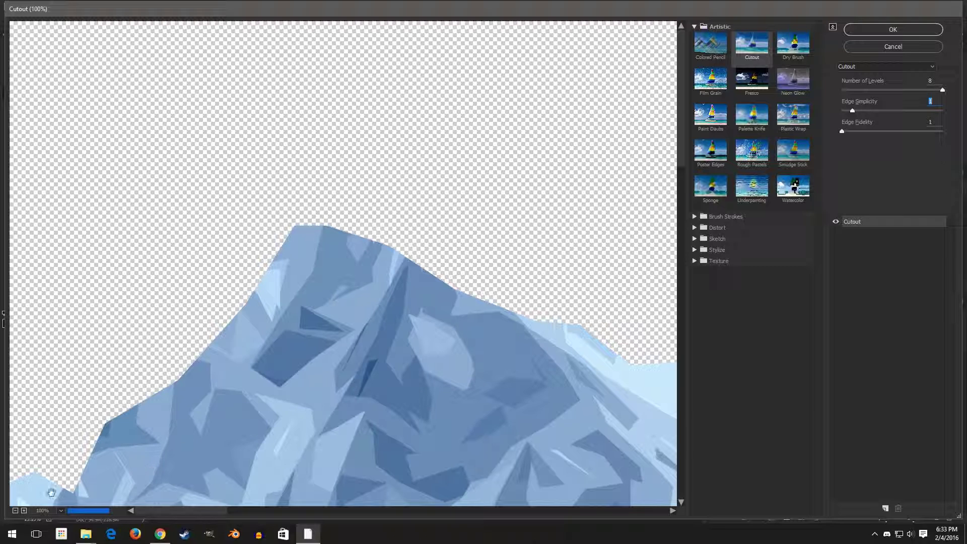
click(15, 511)
click(15, 511)
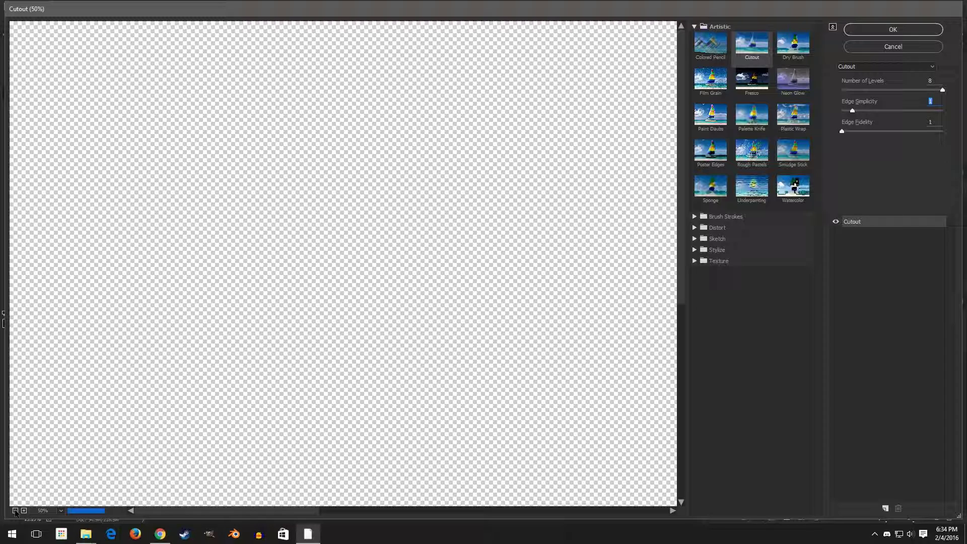
drag(680, 283, 682, 320)
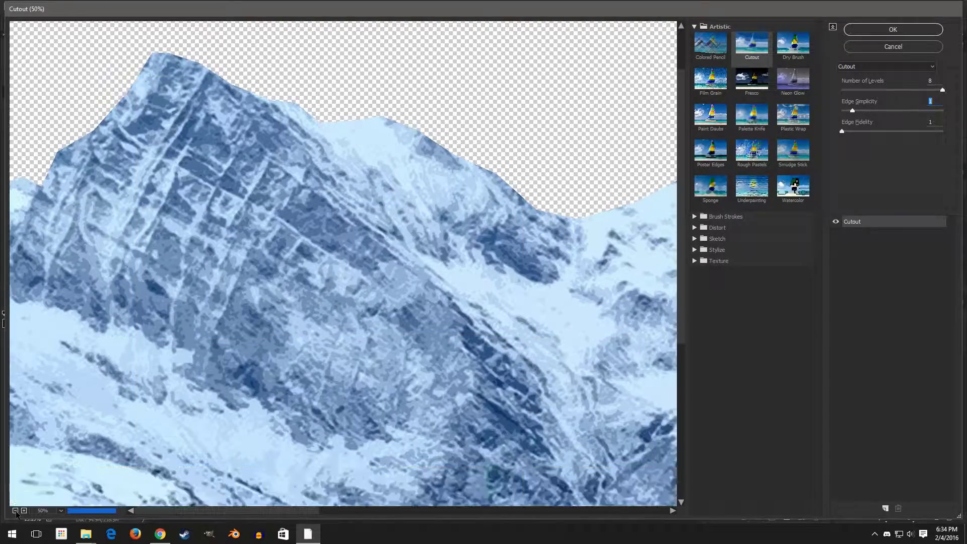
click(15, 510)
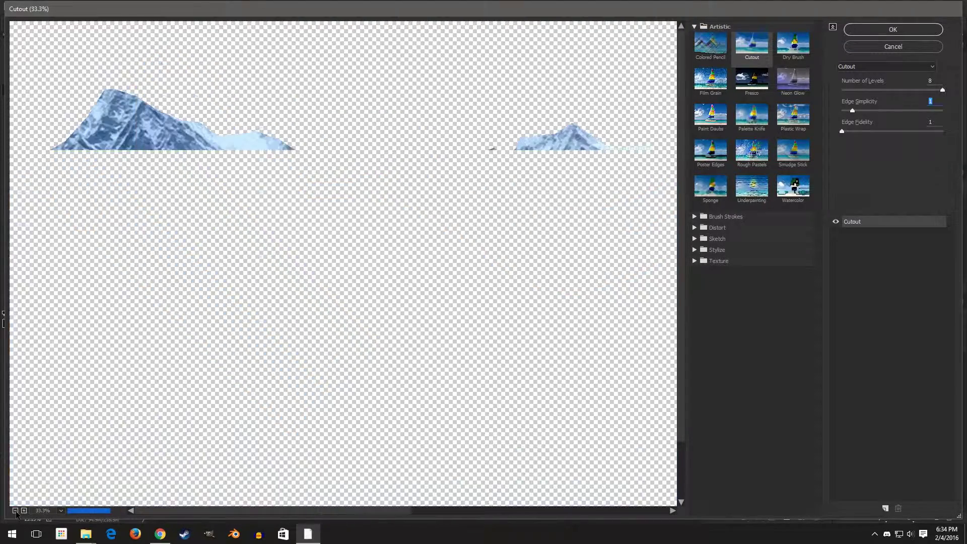
click(15, 510)
click(15, 510)
click(15, 510)
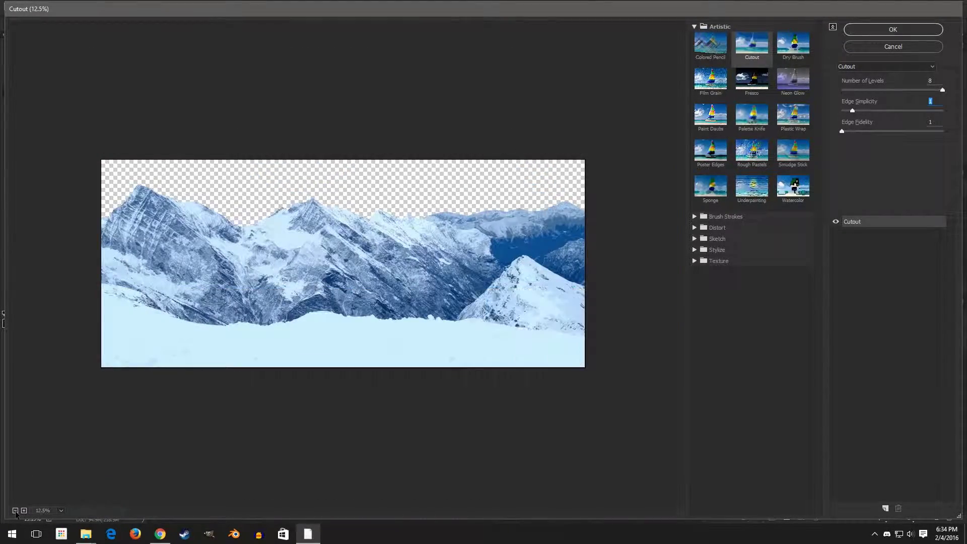
click(24, 510)
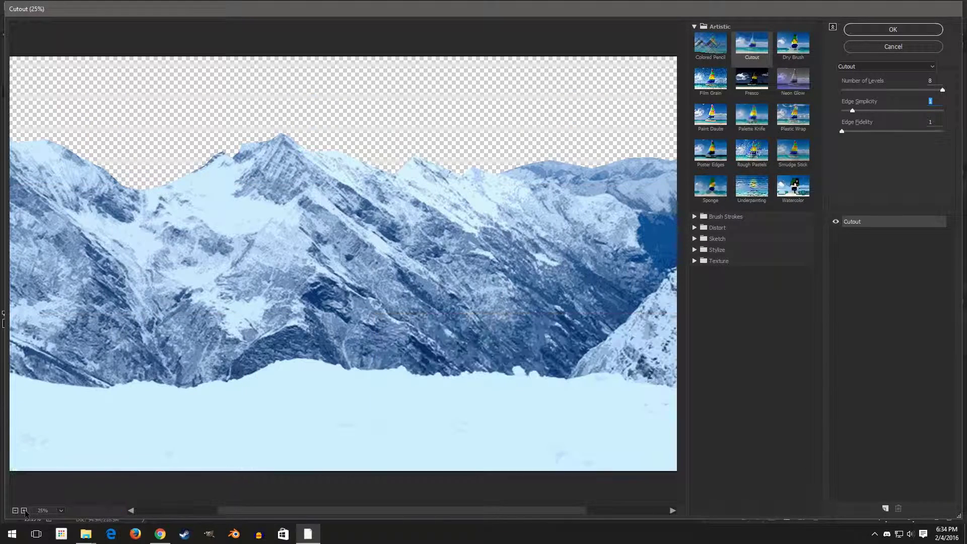
click(15, 510)
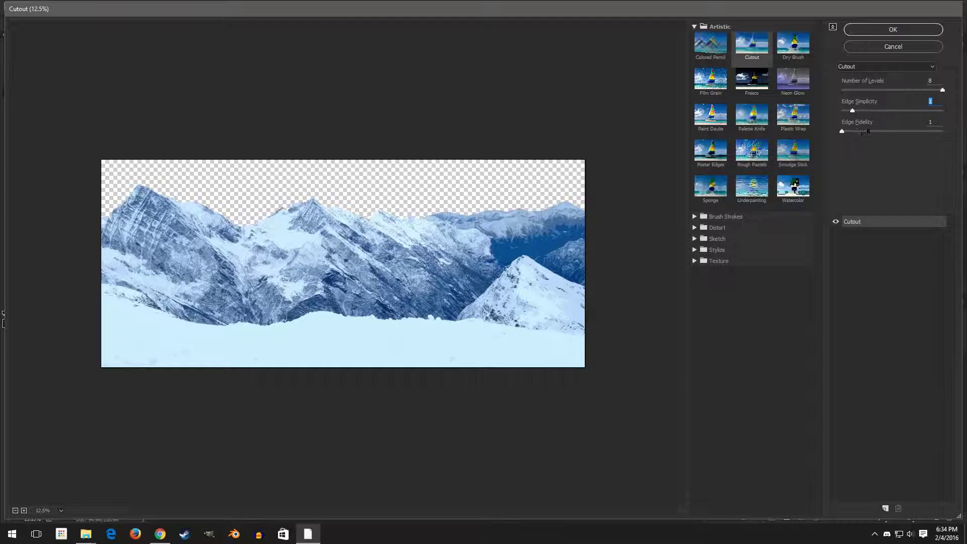
Apply the Cutout filter with Edge Simplicity 7 after trying values from 6 to 8, and show the original photo layer beneath.
drag(852, 112, 892, 112)
drag(900, 114, 902, 115)
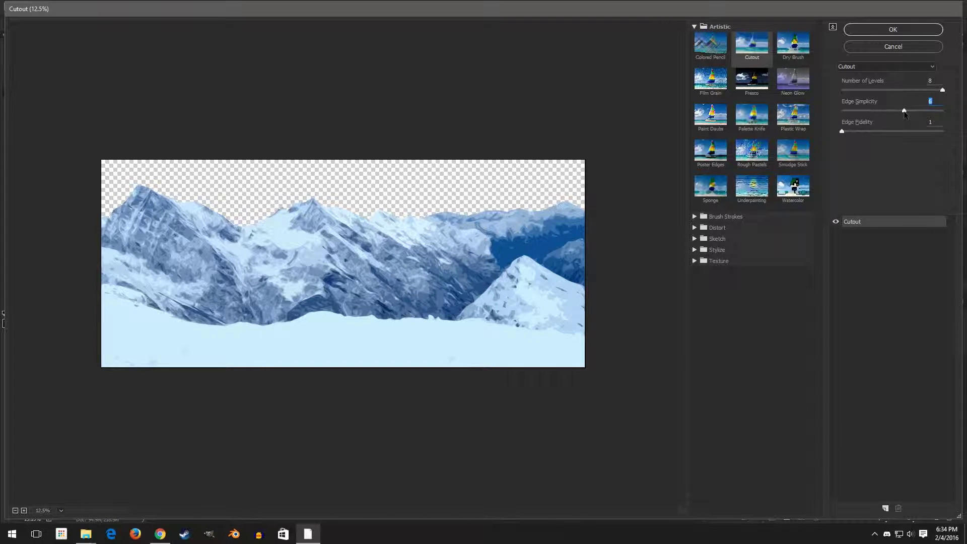
drag(906, 114, 909, 115)
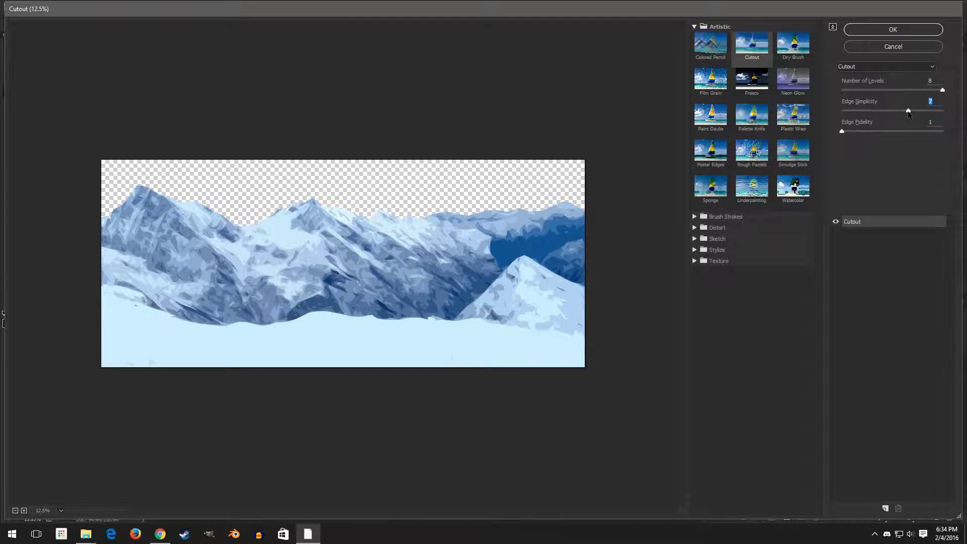
drag(915, 116, 919, 116)
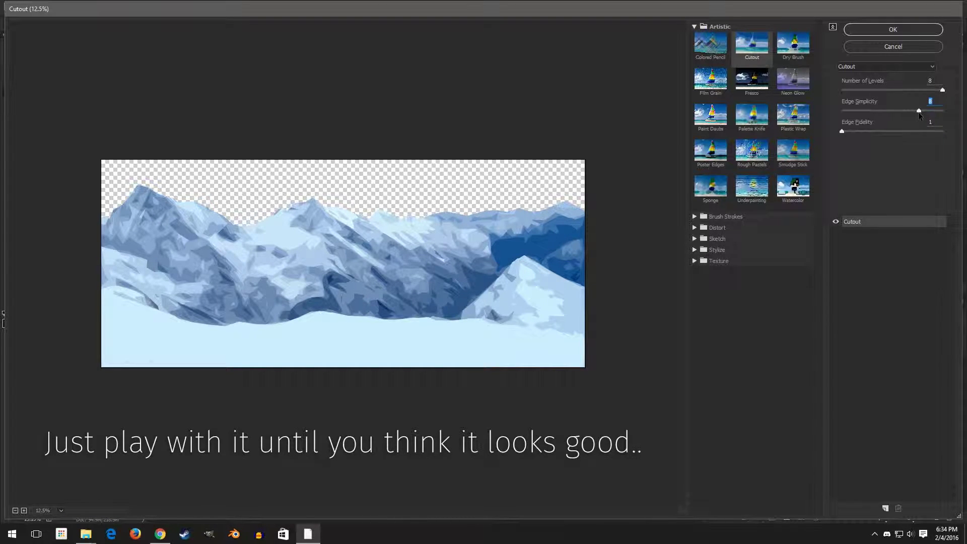
drag(919, 111, 910, 109)
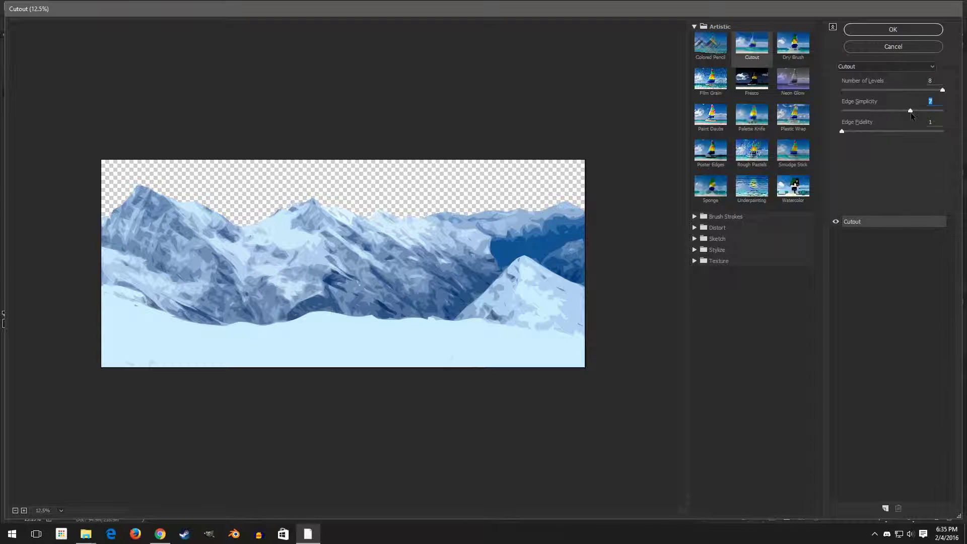
drag(910, 113, 903, 113)
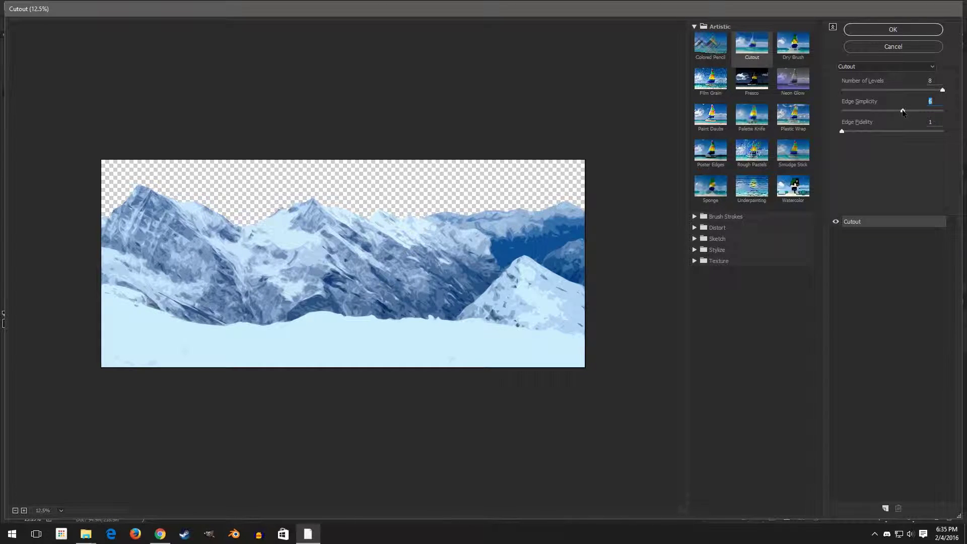
drag(906, 112, 911, 111)
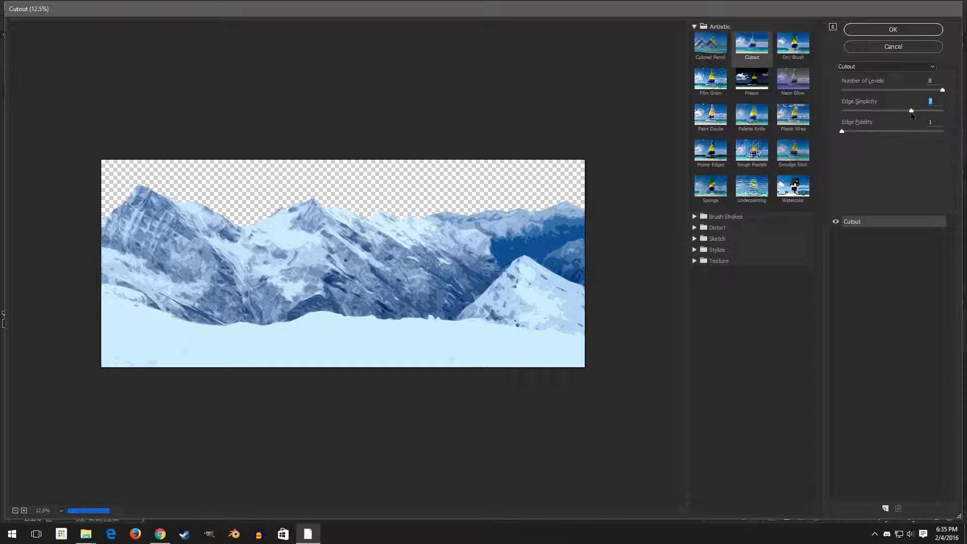
click(893, 30)
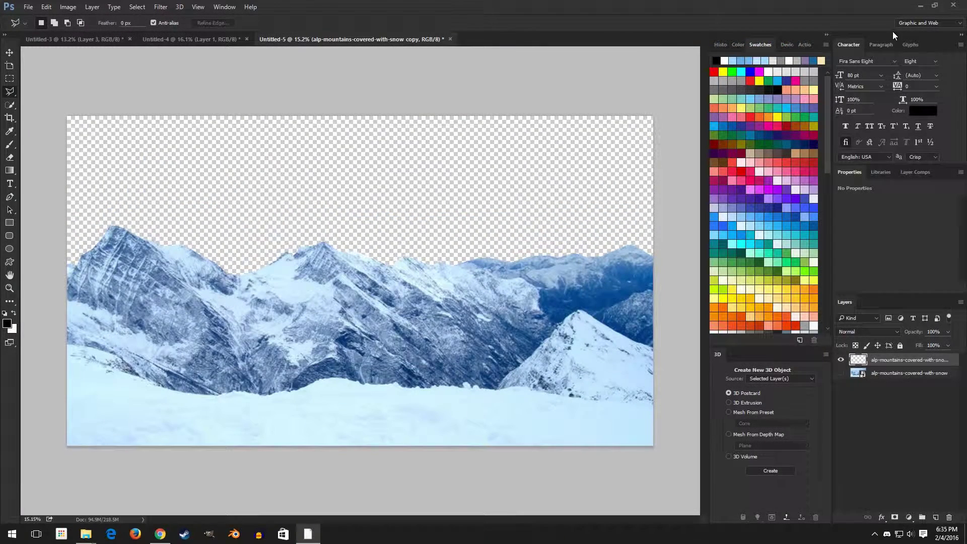
click(840, 373)
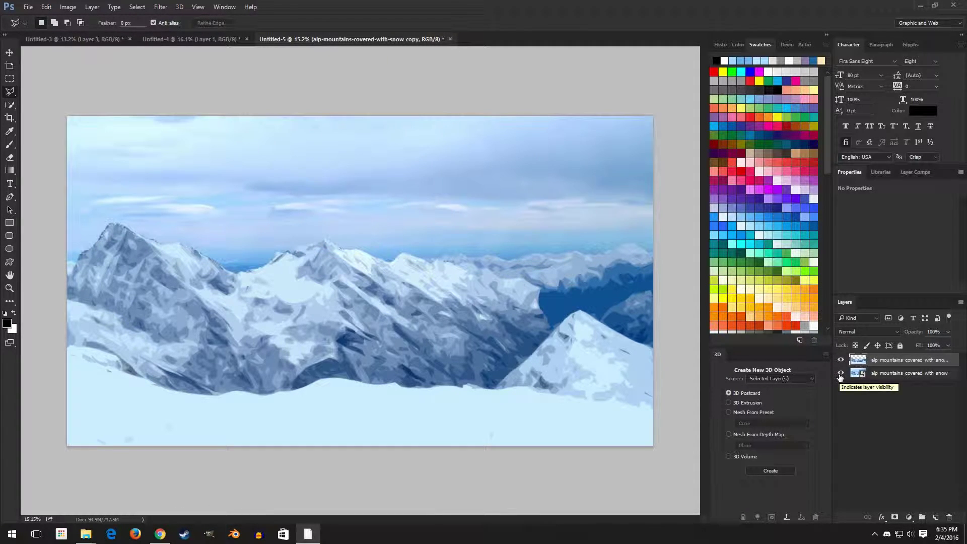
Compare the stylized mountains with the photo by switching layer visibility, leaving only the original photo layer shown.
click(840, 376)
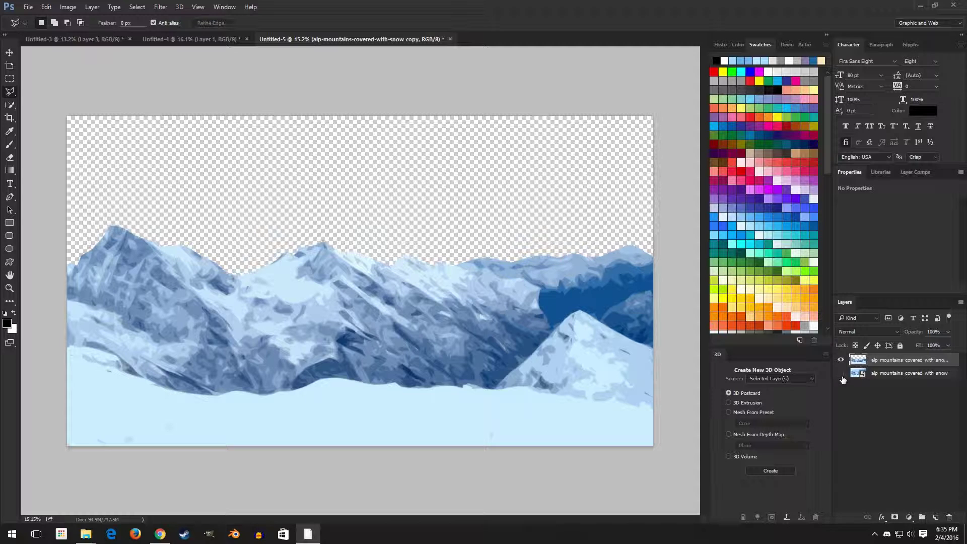
click(841, 361)
click(841, 361)
alt+click(840, 374)
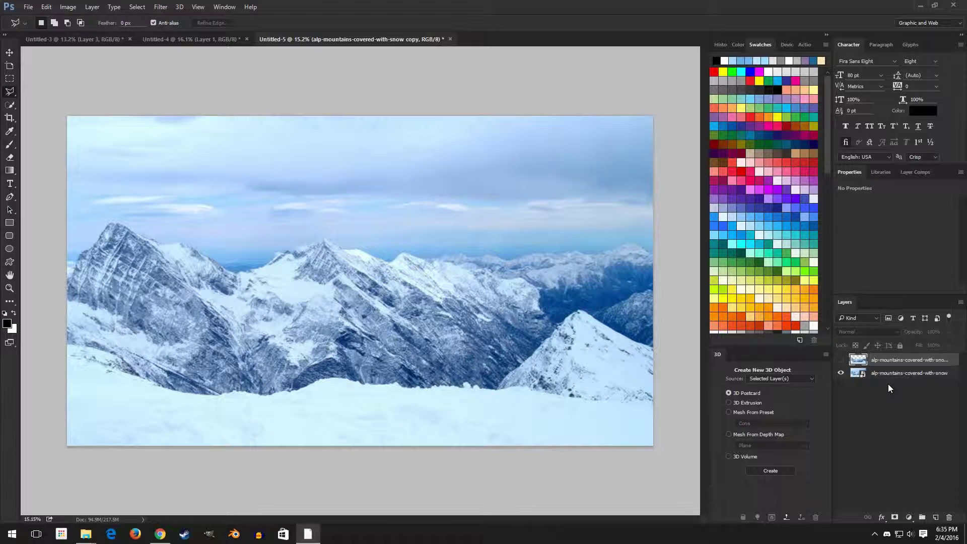
Sample a light blue with the Eyedropper from the photo's sky above the leftmost peak and make it the background colour.
click(8, 133)
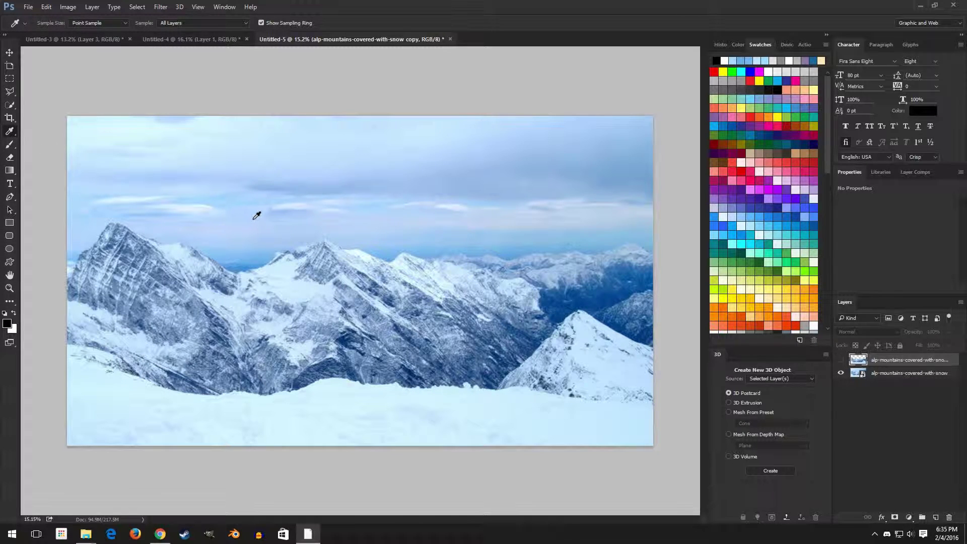
right_click(9, 131)
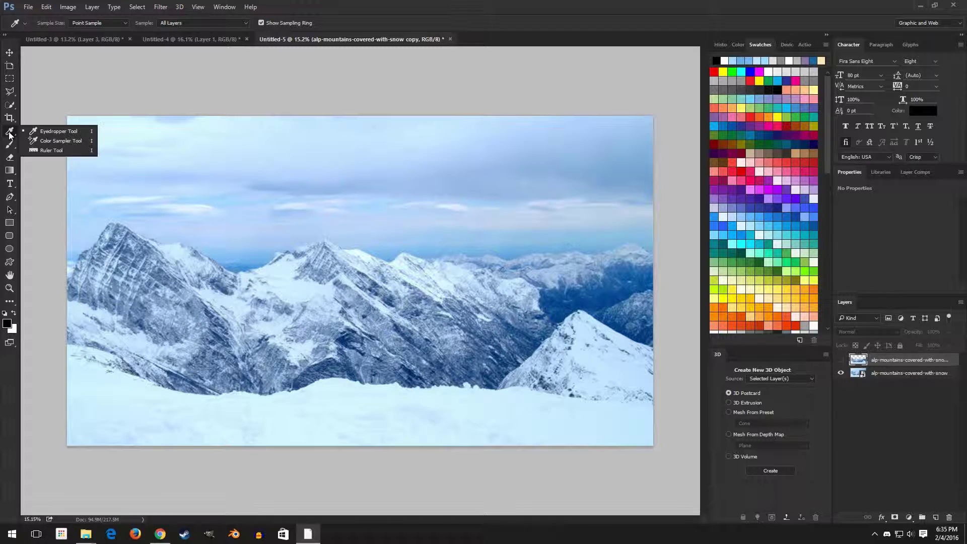
click(42, 134)
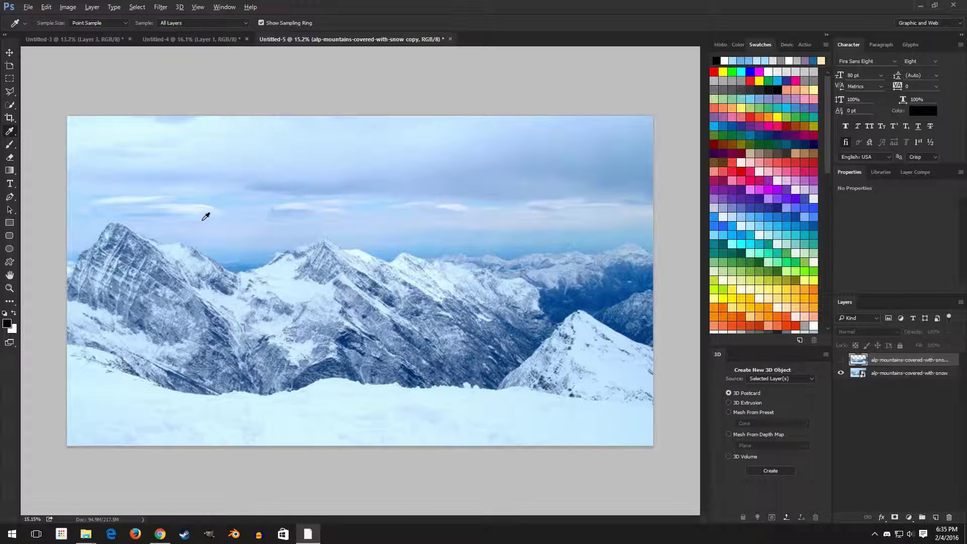
scroll(205, 214, up, 2)
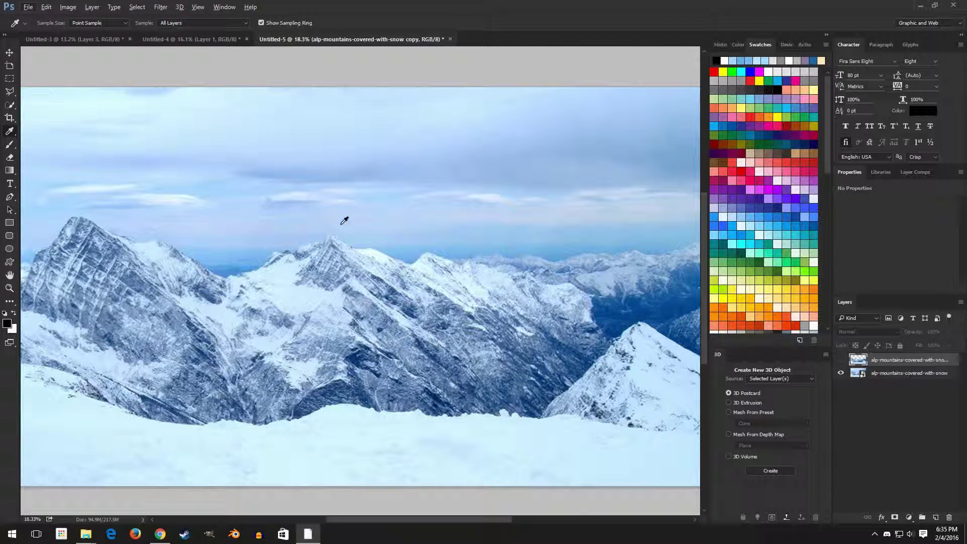
scroll(328, 220, down, 2)
scroll(129, 207, up, 5)
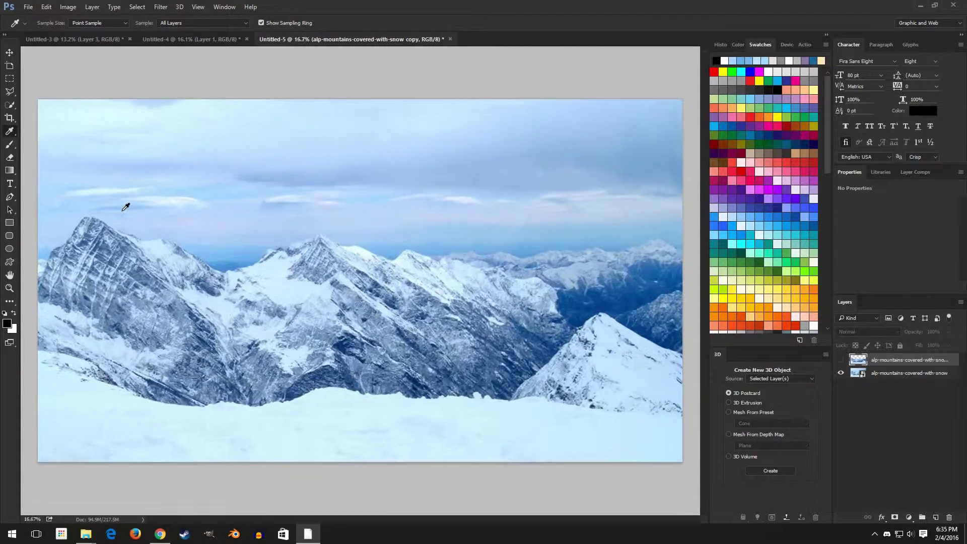
scroll(469, 230, down, 3)
scroll(55, 182, up, 10)
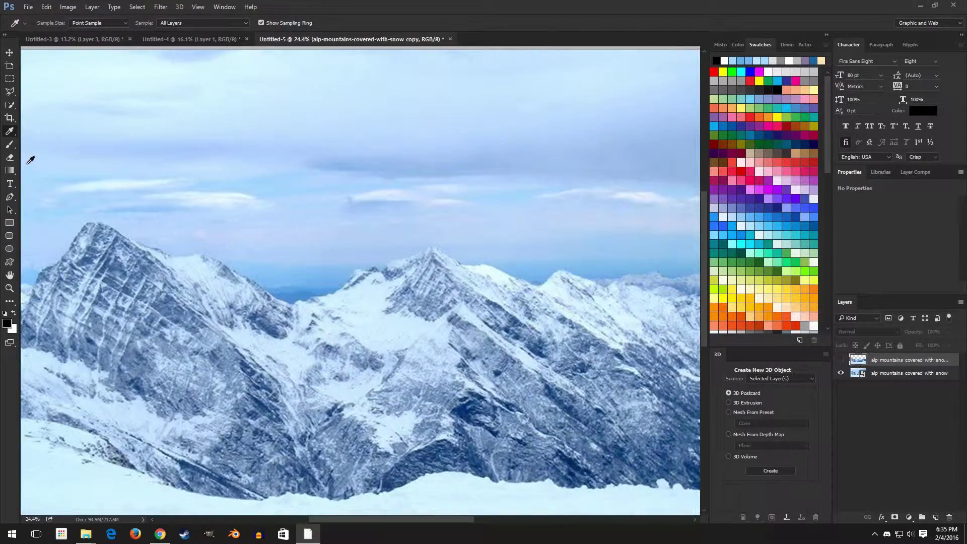
scroll(353, 197, down, 4)
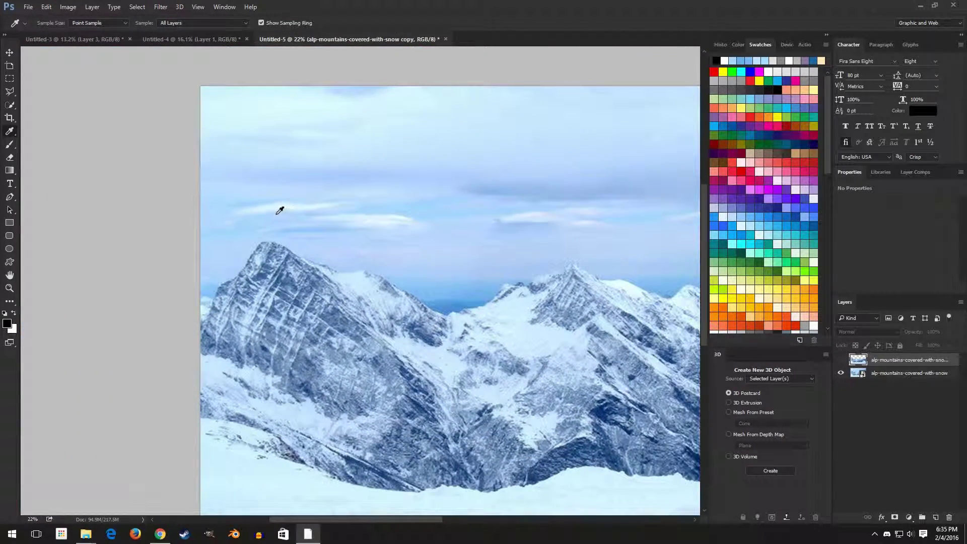
scroll(220, 197, up, 6)
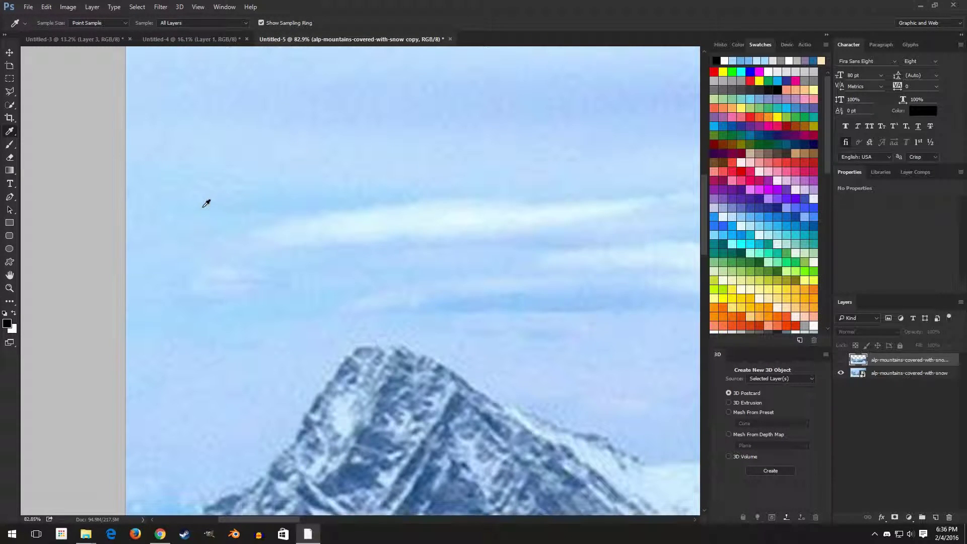
click(211, 205)
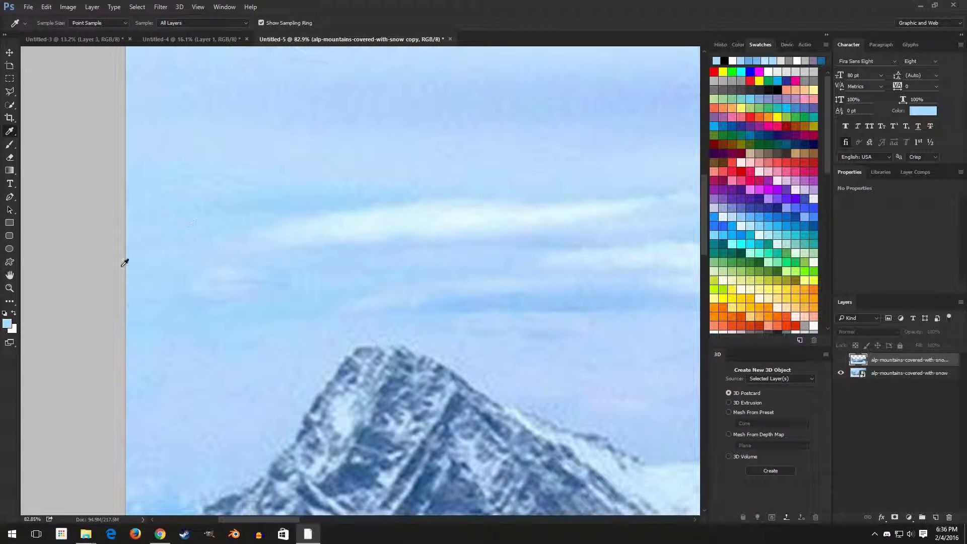
scroll(113, 289, down, 4)
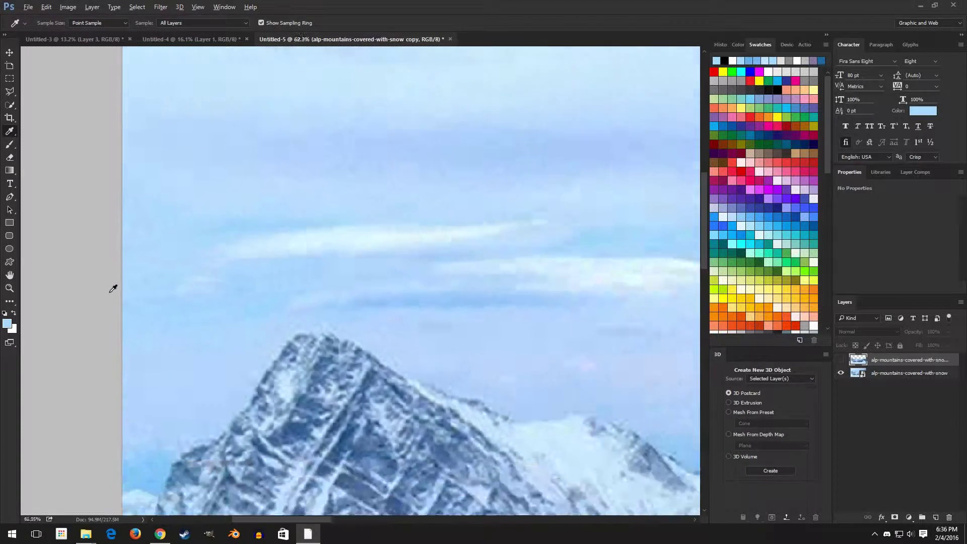
scroll(112, 289, down, 1)
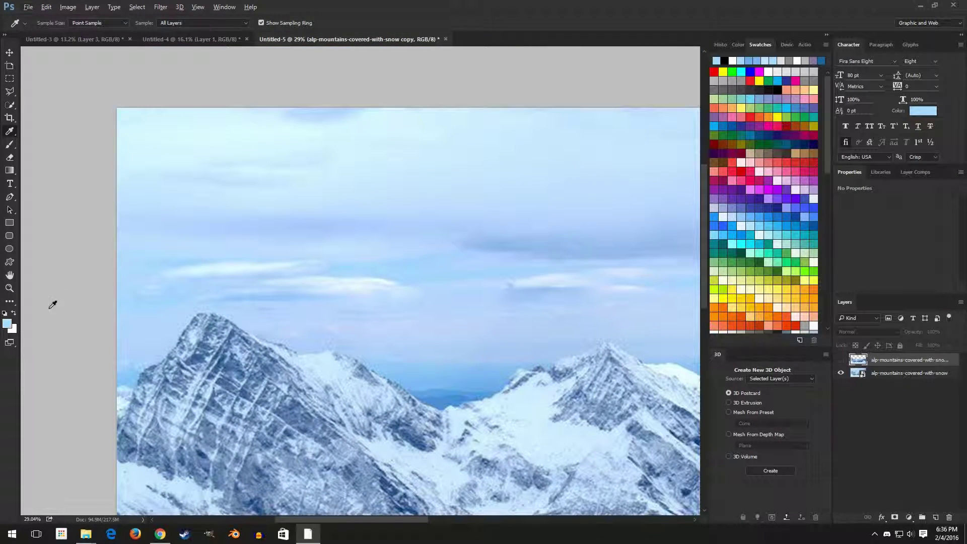
click(14, 313)
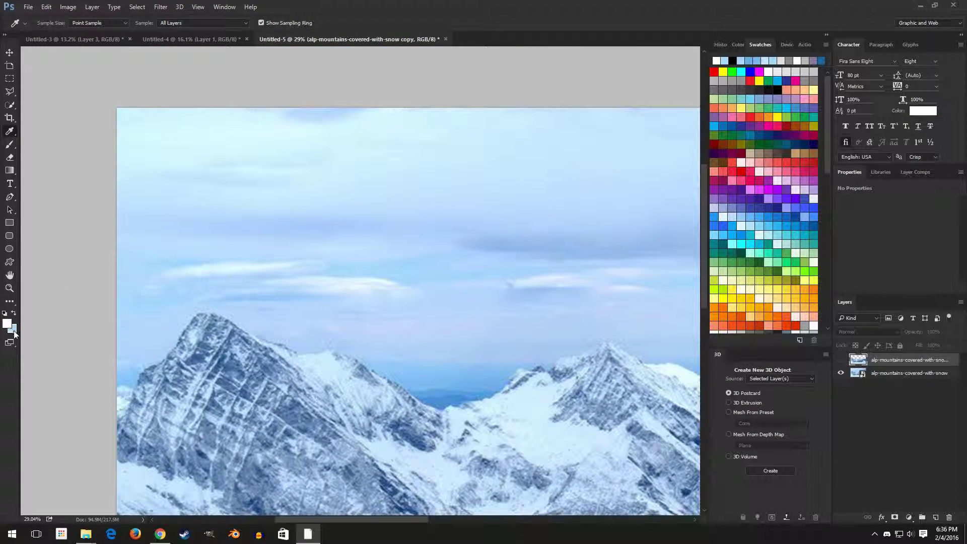
Sample a deeper blue near the horizon between the two main peaks and swap the colours so light blue is the foreground.
scroll(151, 312, down, 4)
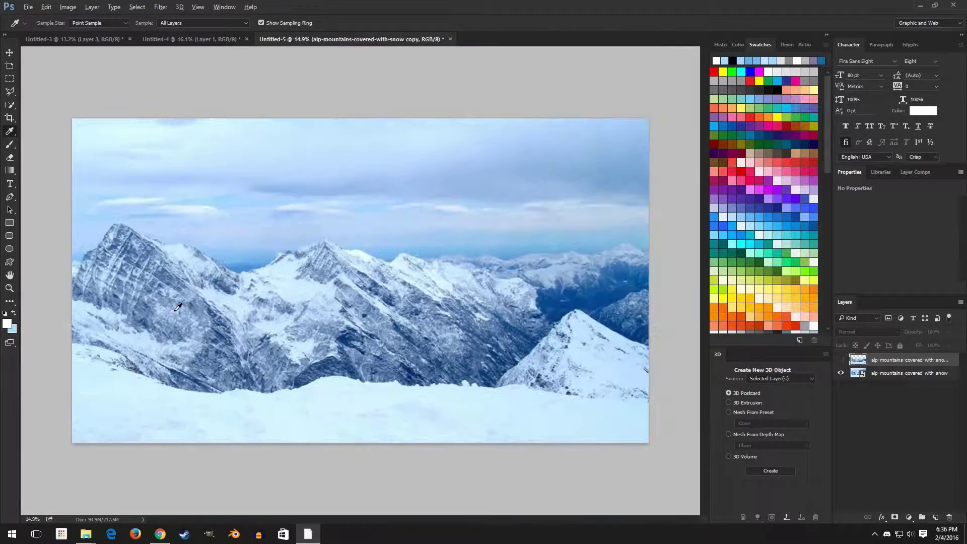
scroll(249, 275, up, 3)
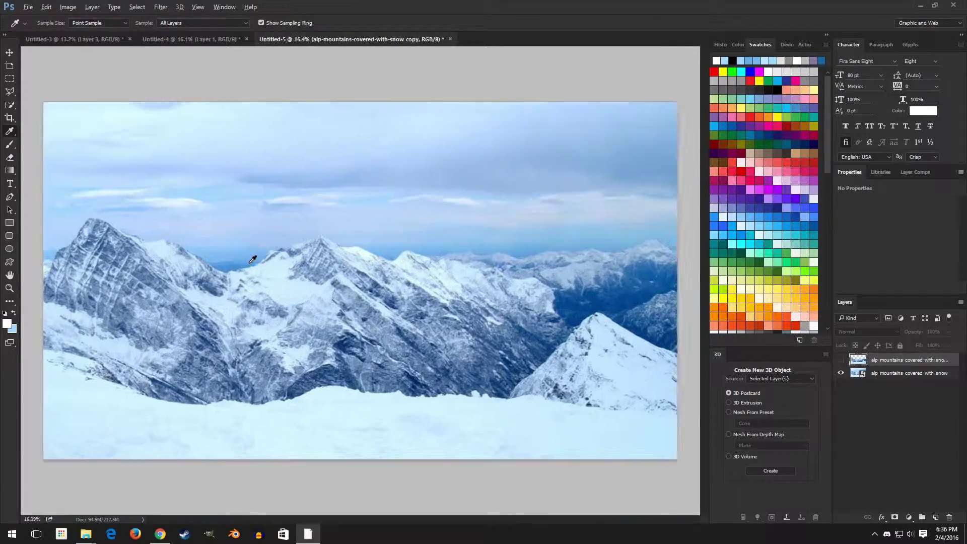
scroll(242, 251, up, 5)
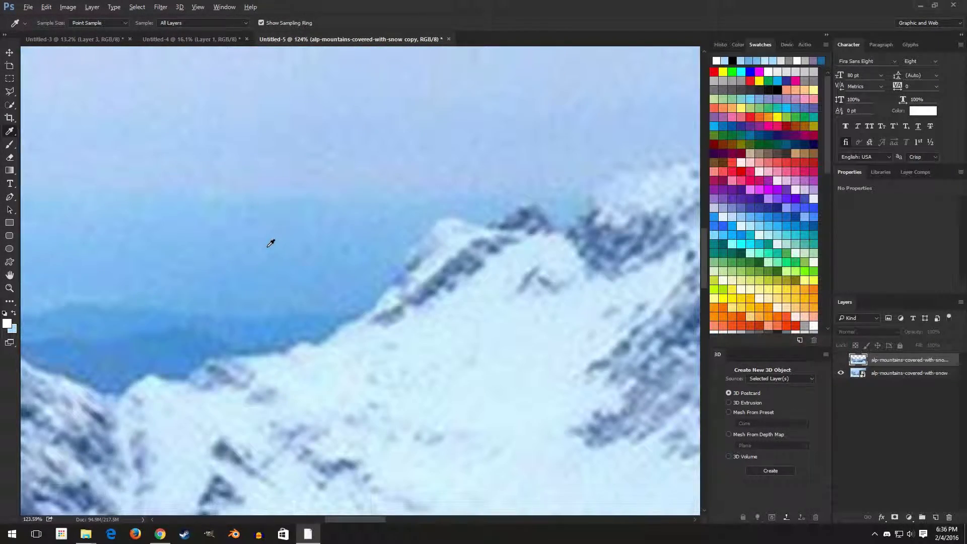
click(267, 283)
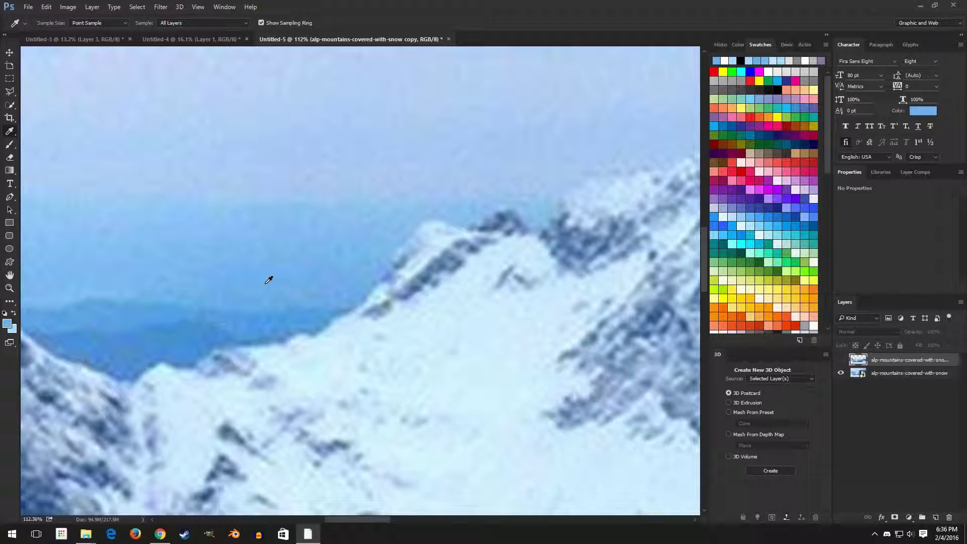
click(14, 314)
key(ctrl+0)
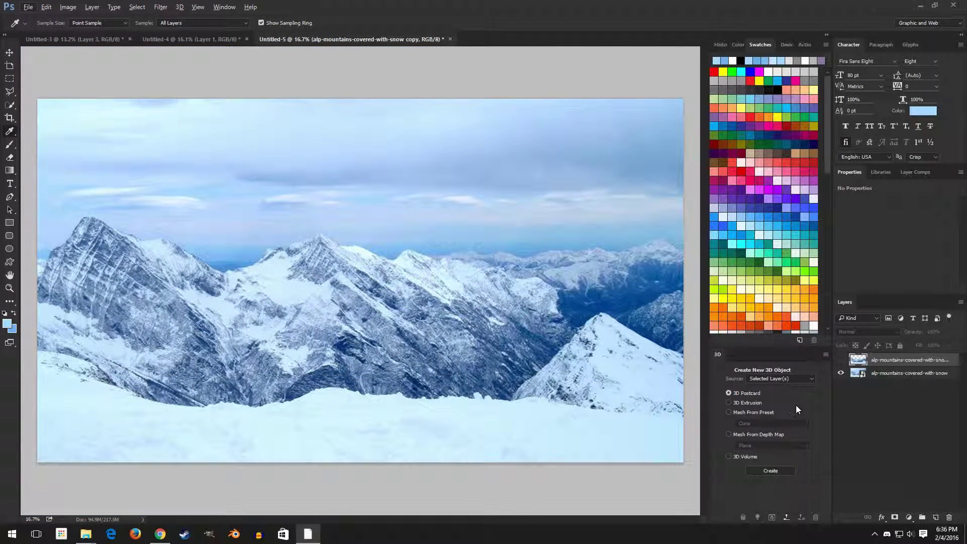
Show only the cut-out mountain layer and place a new empty layer directly beneath it in the stack.
alt+click(841, 360)
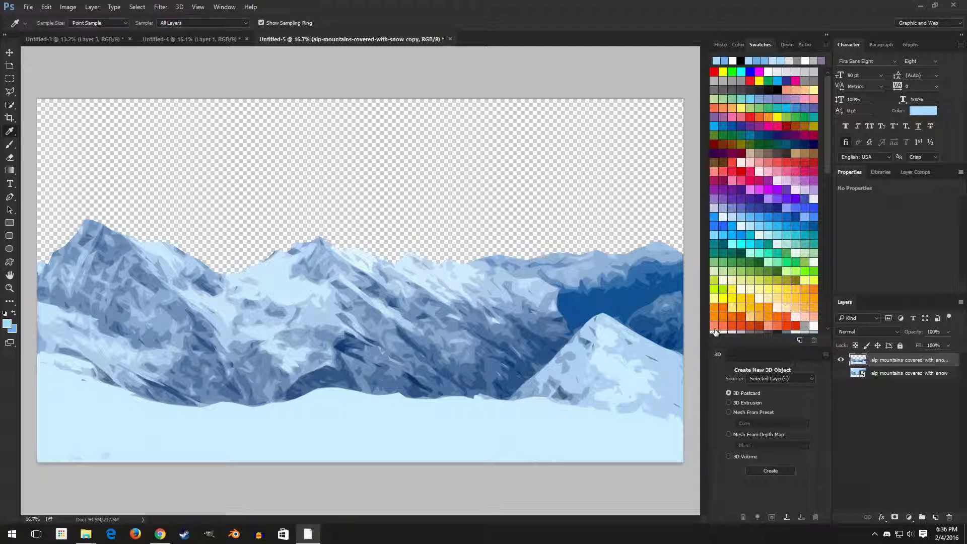
click(135, 9)
mouse_move(146, 19)
click(218, 18)
click(568, 164)
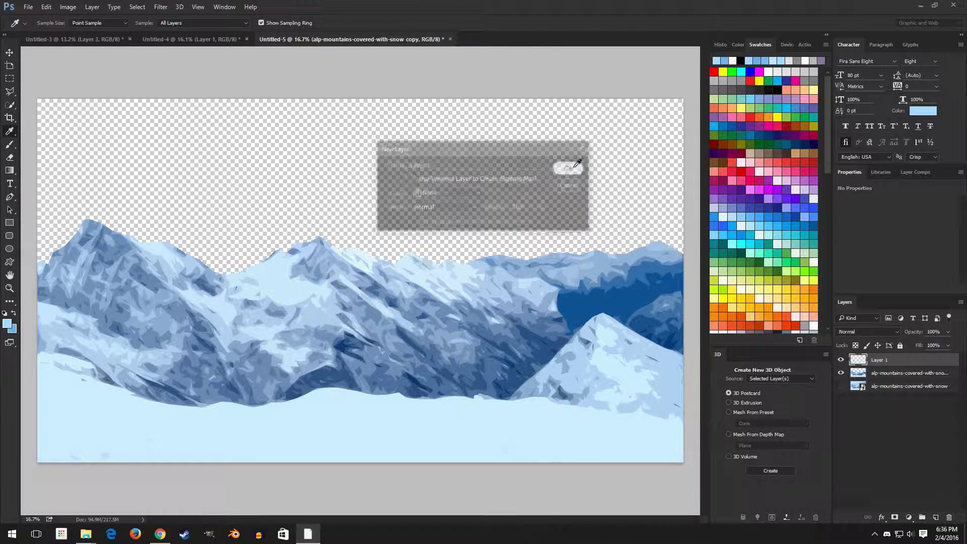
drag(894, 362, 891, 381)
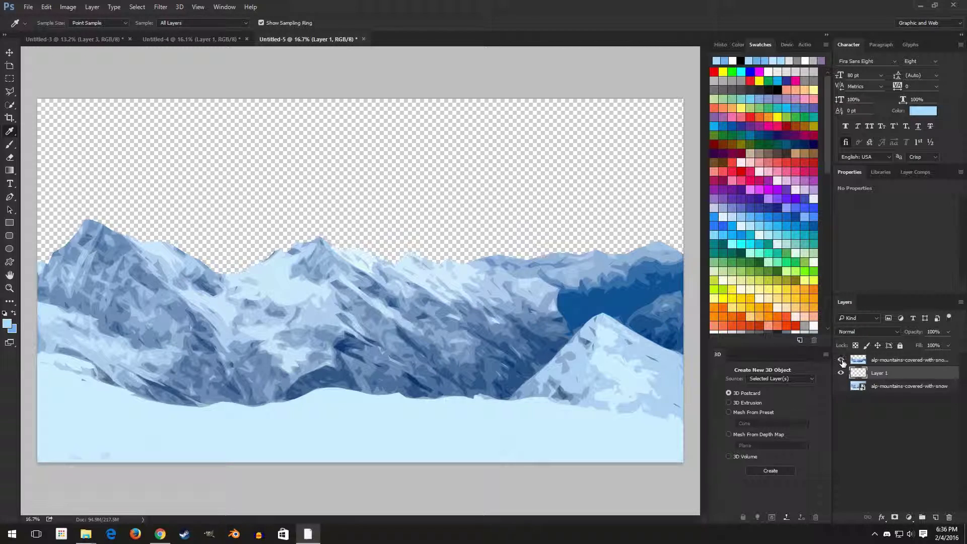
click(841, 360)
click(841, 360)
Fill the new layer with a vertical linear gradient from deeper blue above the canvas edge to light blue just below the ridge line.
click(9, 173)
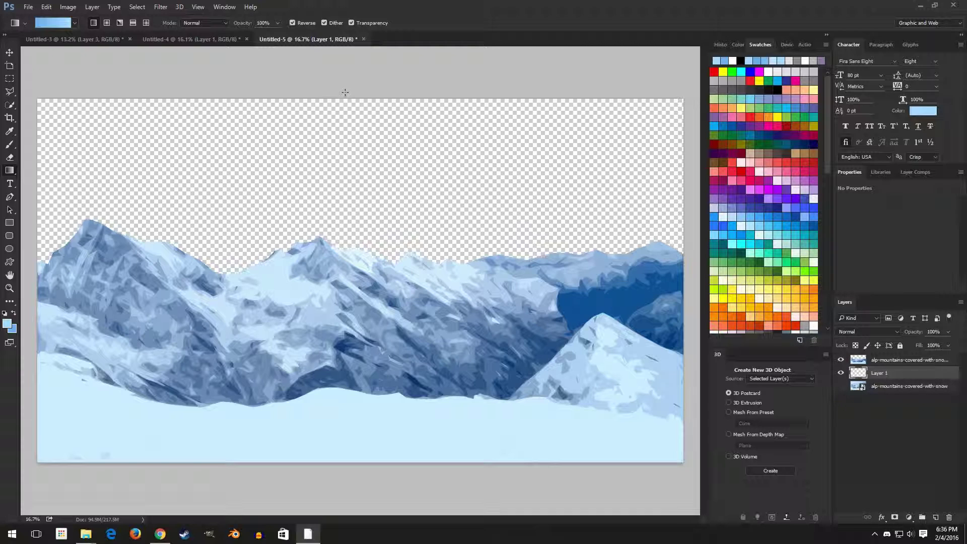
drag(346, 91, 351, 292)
drag(353, 290, 352, 290)
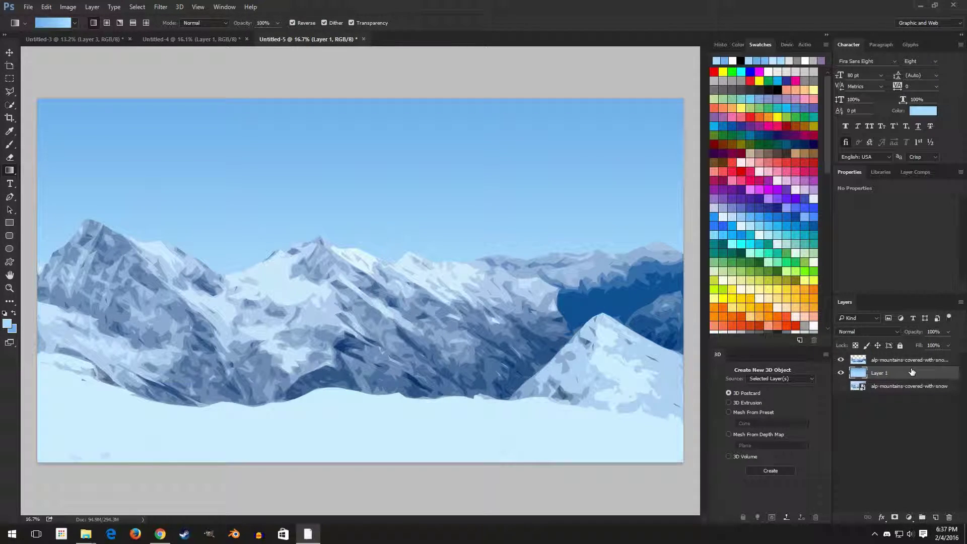
Open the cut-out mountain layer's Blending Options and enable a Drop Shadow.
click(865, 364)
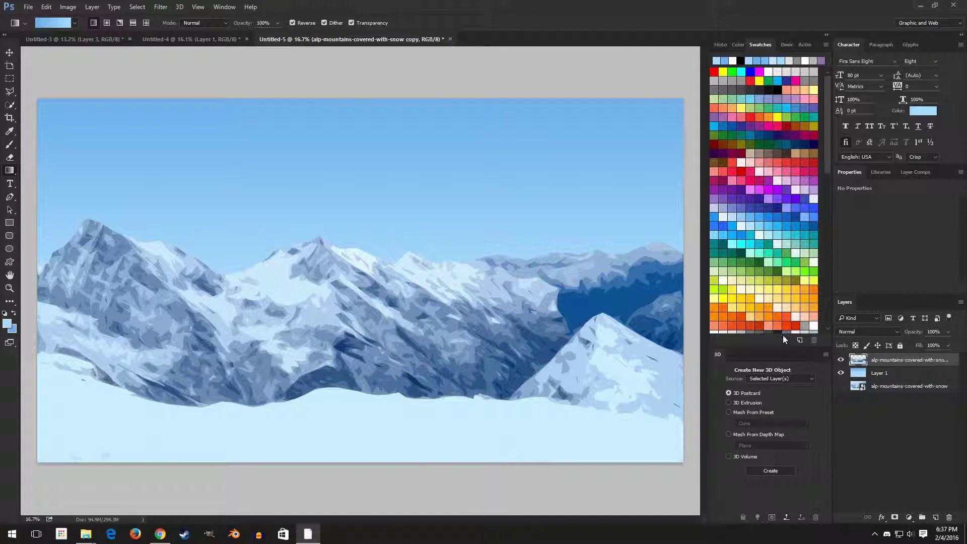
click(840, 359)
click(841, 360)
right_click(881, 361)
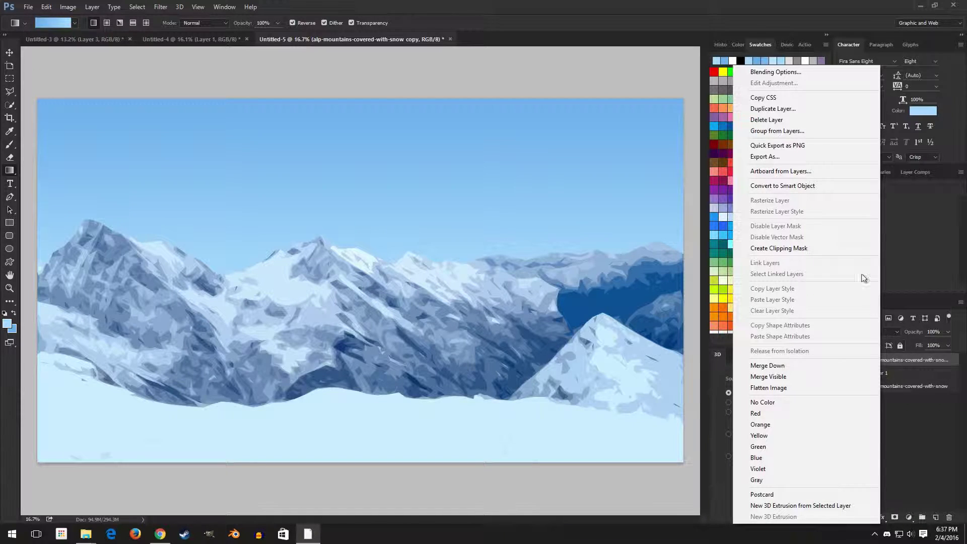
click(770, 75)
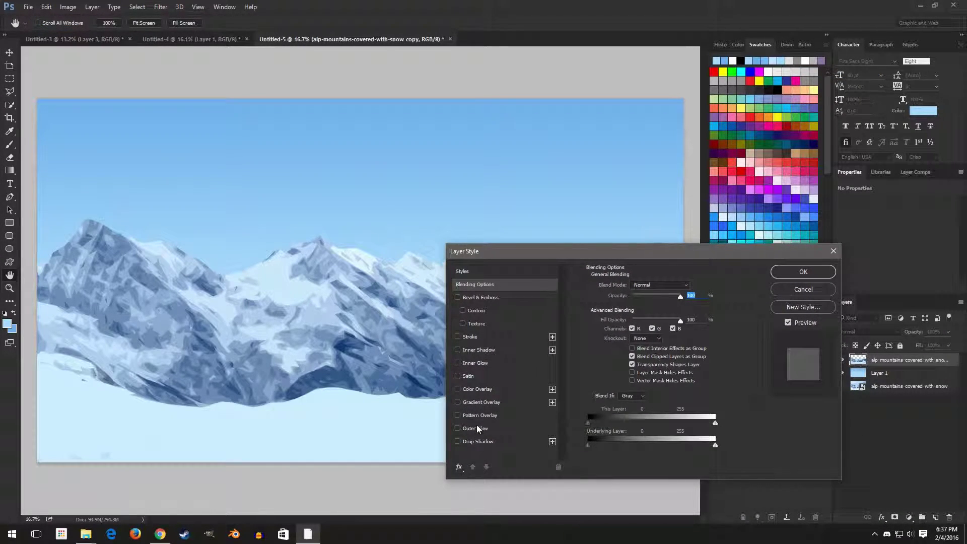
click(480, 443)
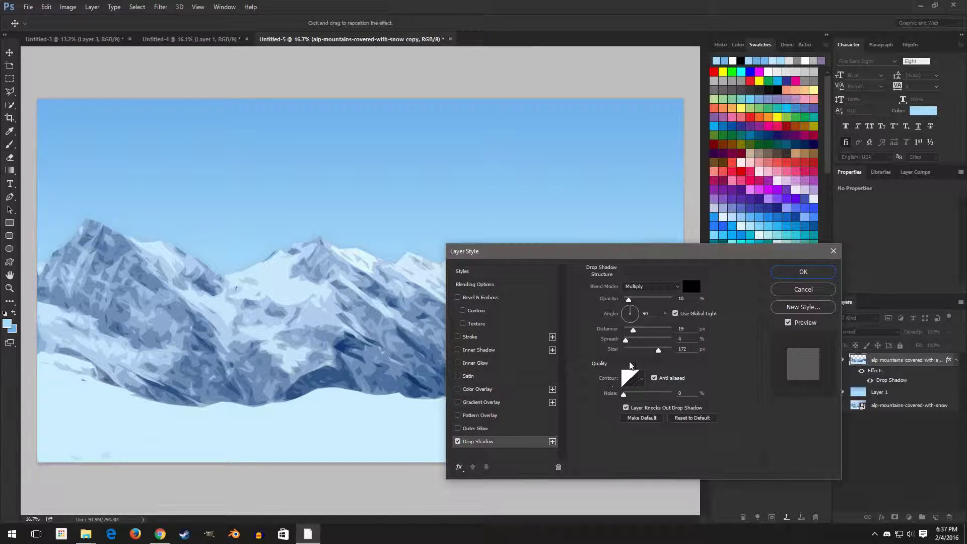
Compare the mountains with and without the drop shadow, and apply the layer style with the shadow enabled.
drag(650, 250, 706, 184)
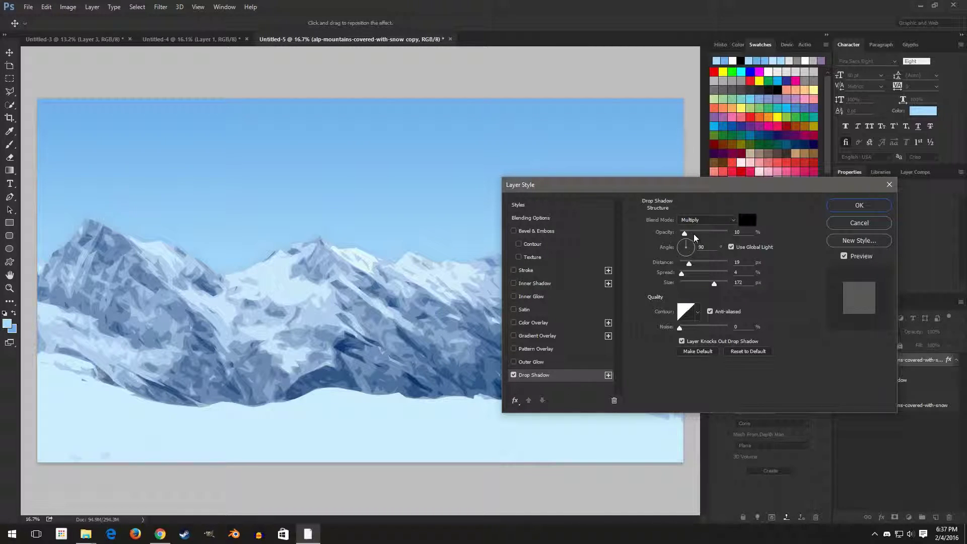
click(514, 375)
click(514, 376)
click(514, 375)
click(514, 375)
click(859, 206)
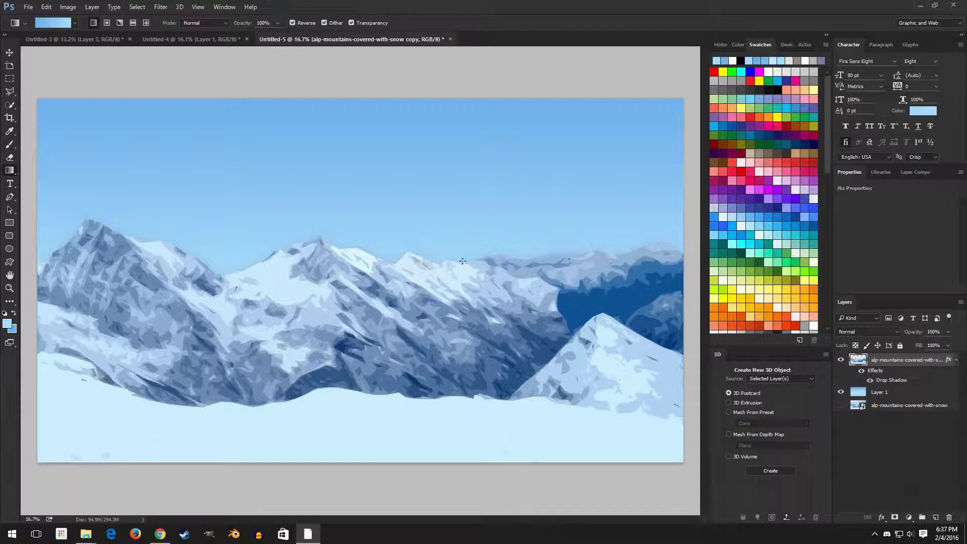